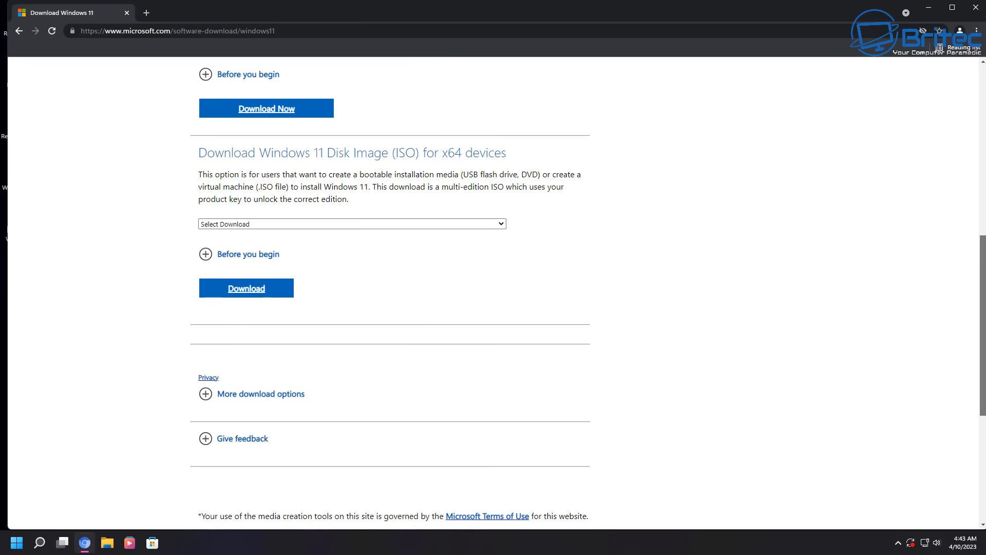
Choose Windows 11 (multi-edition ISO for x64 devices) as the disk image and request its download.
left_click(440, 222)
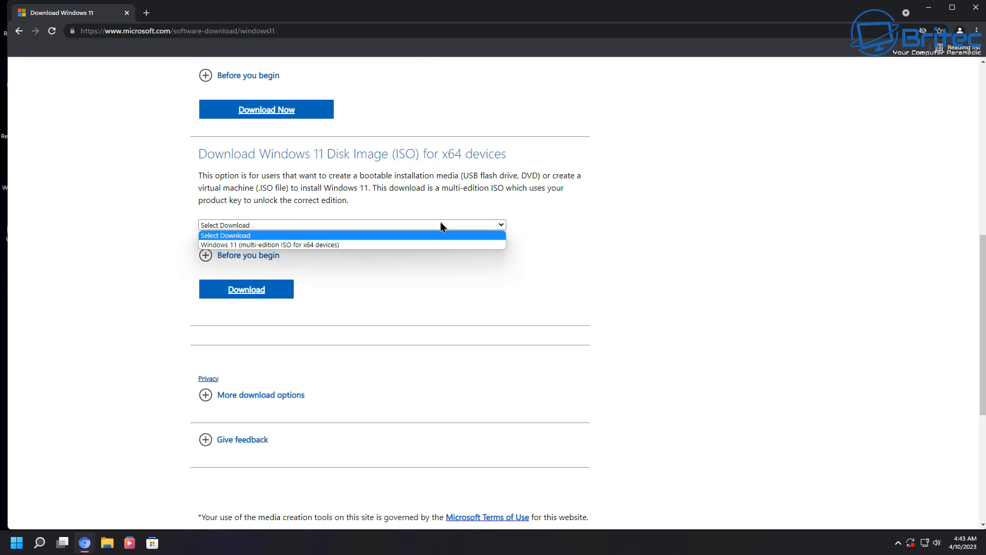
left_click(394, 247)
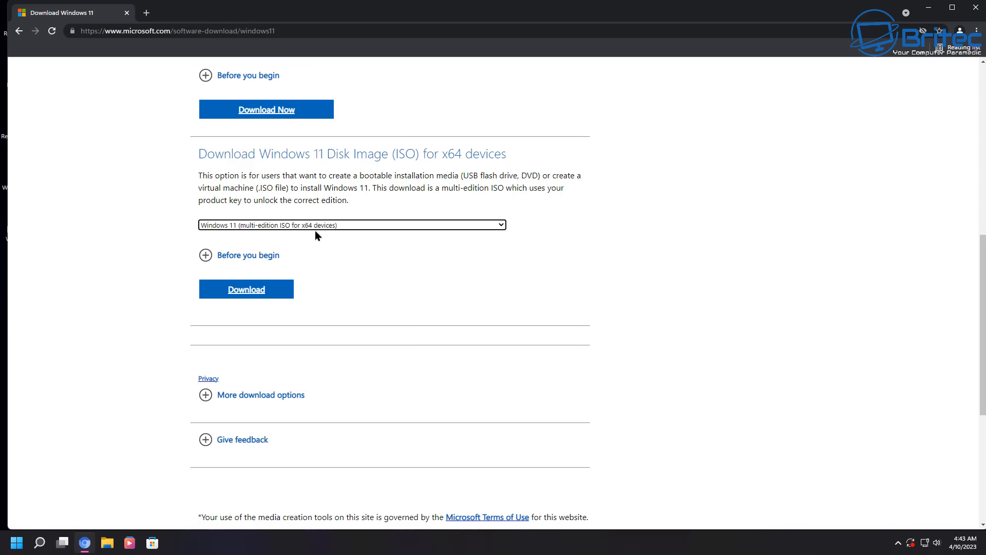
left_click(287, 289)
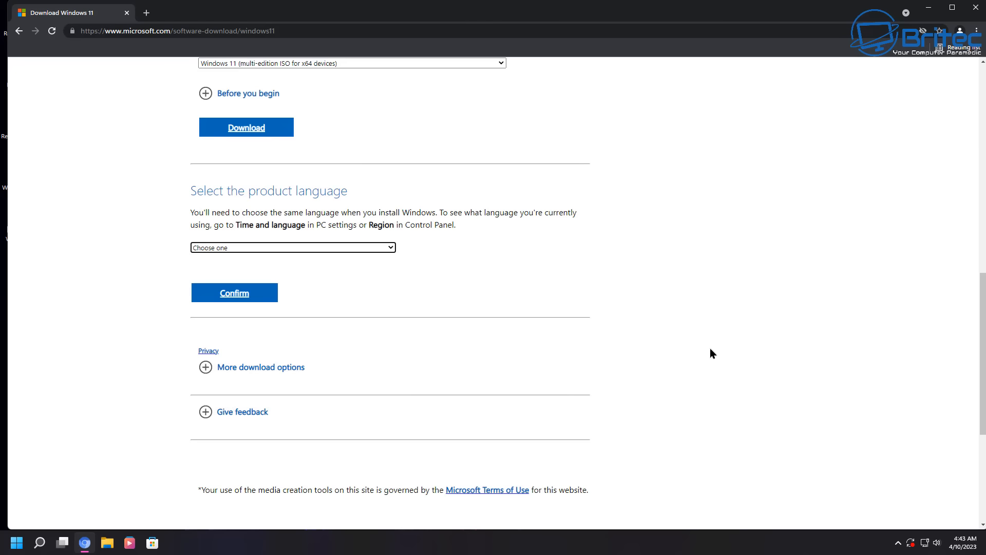
Set the product language to English (United States) and confirm it.
left_click(293, 248)
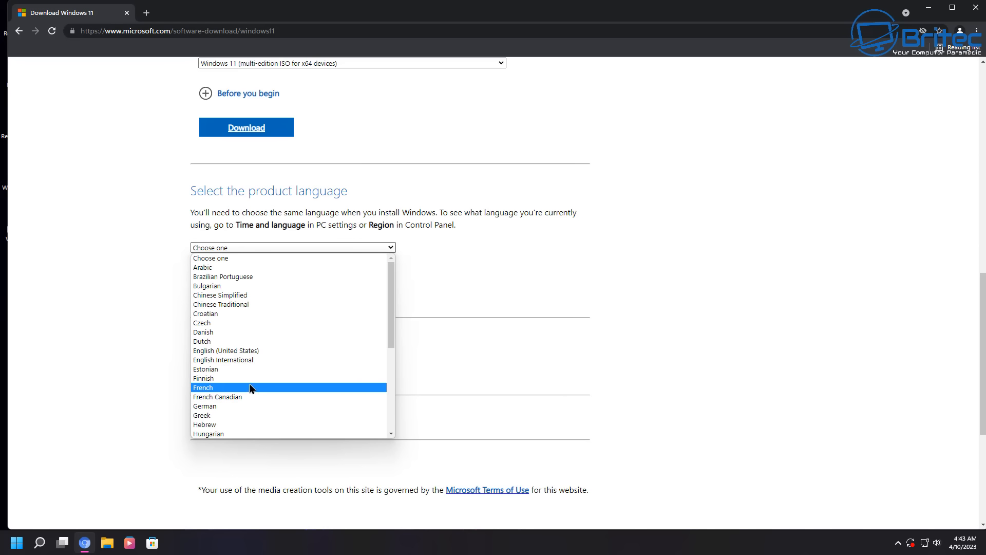
left_click(250, 349)
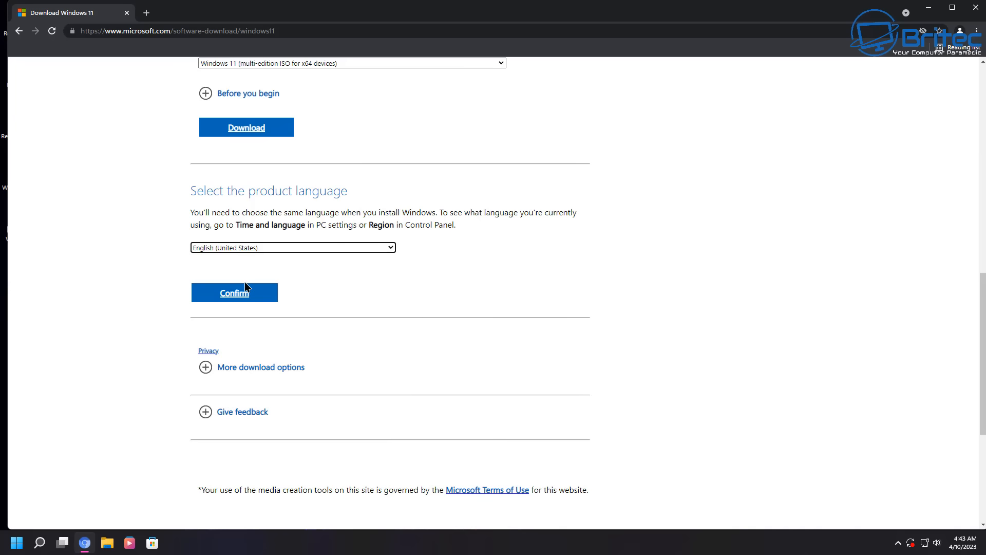
left_click(239, 300)
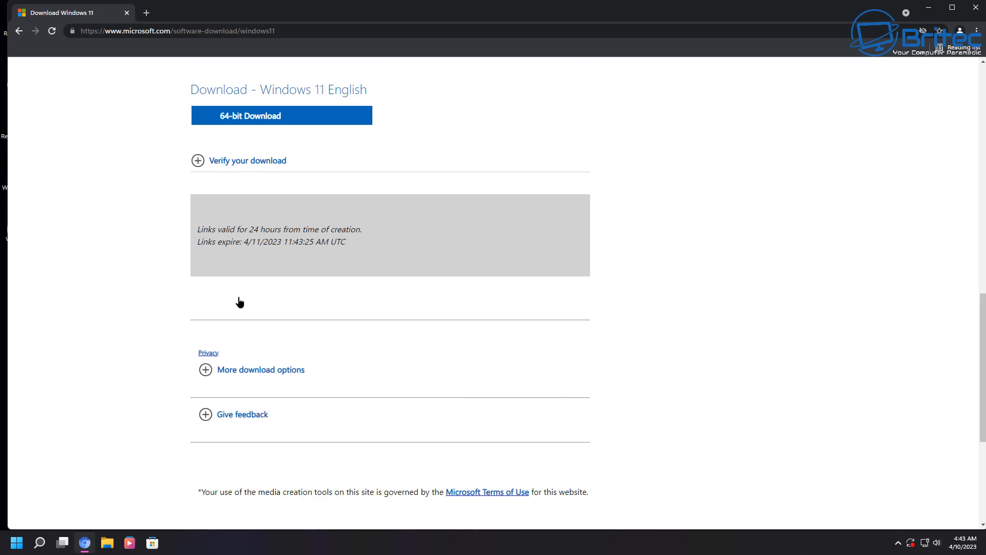
Download the 64-bit ISO as Win11_22H2_English_x64v1.iso to the Desktop and minimize the browser.
left_click(265, 118)
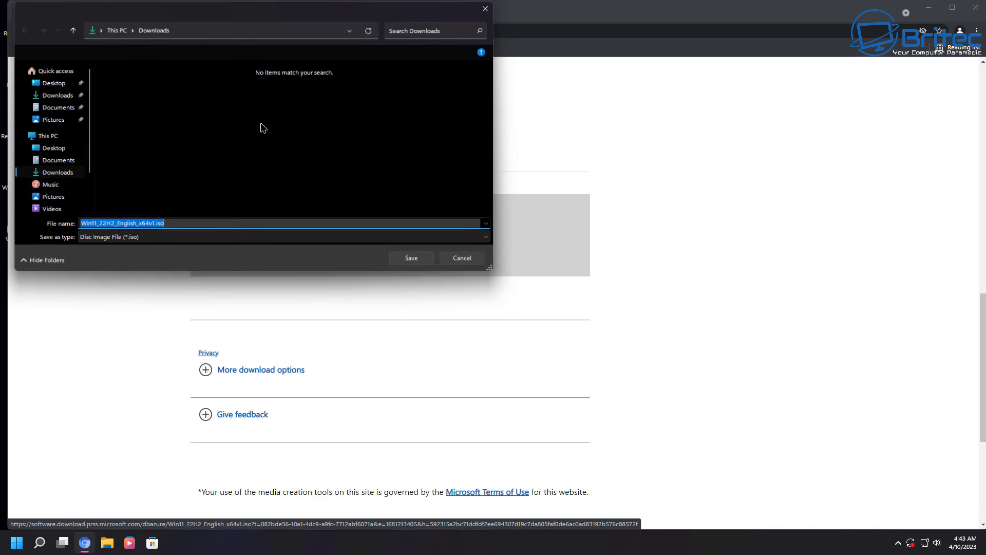
left_click(52, 82)
left_click(414, 261)
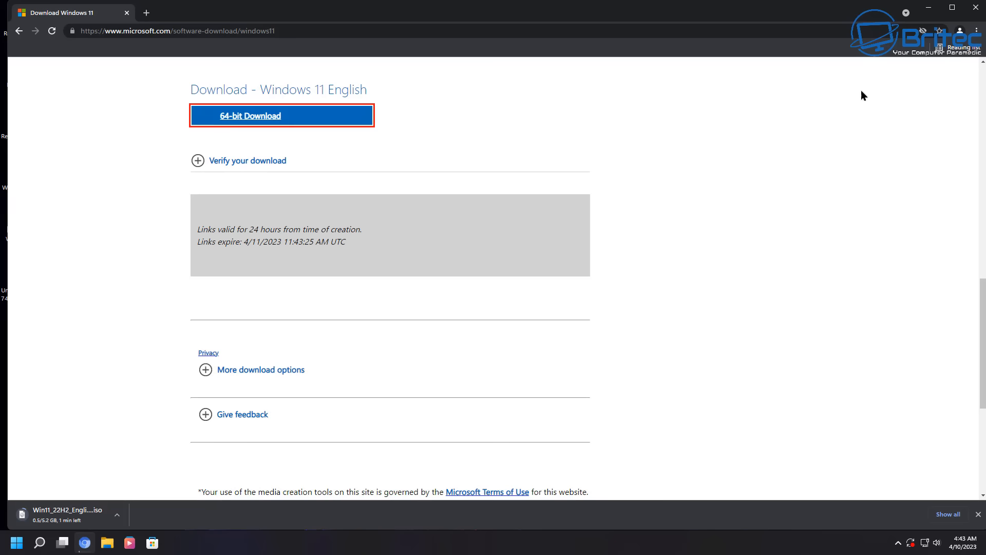
left_click(942, 15)
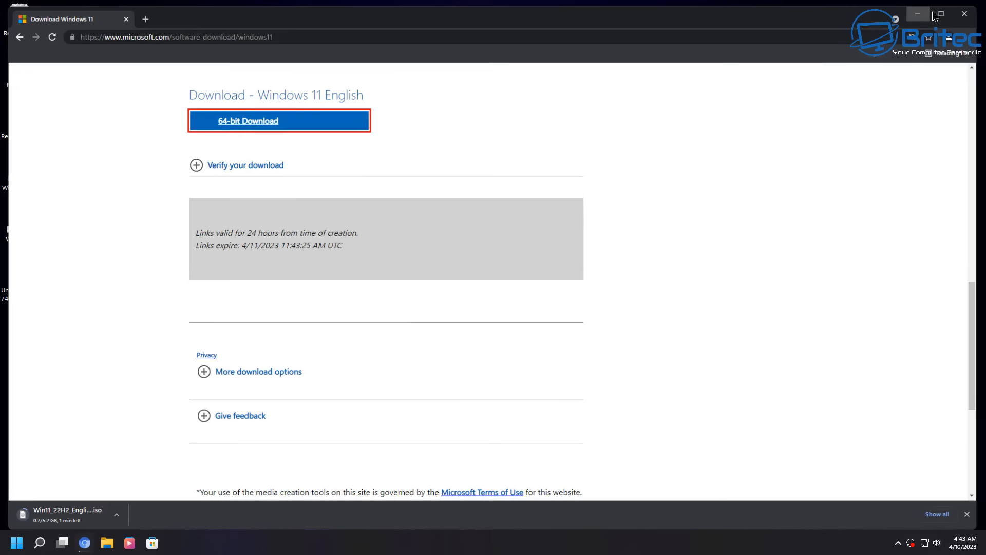
left_click(918, 14)
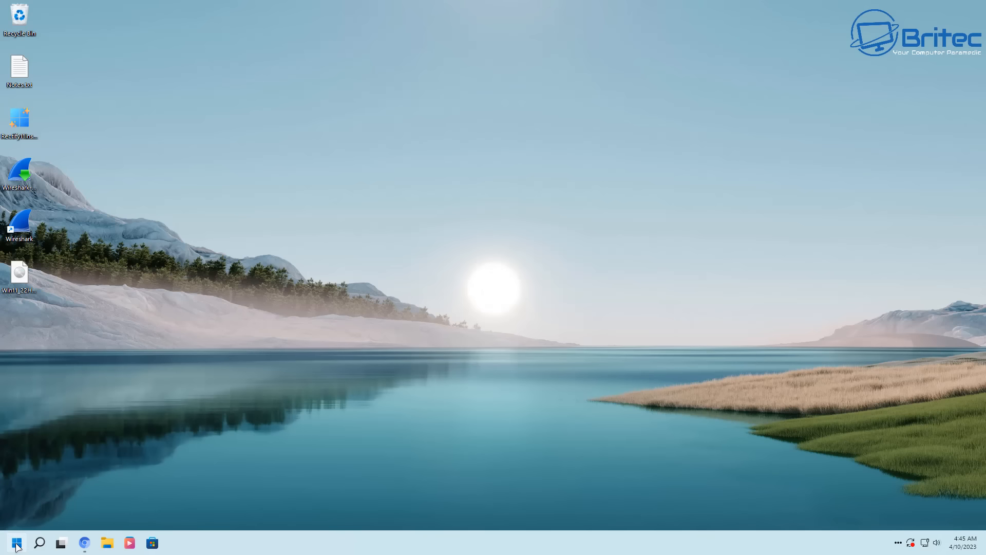
Open Disk Management and enlarge its window to show the full partition layout.
right_click(17, 546)
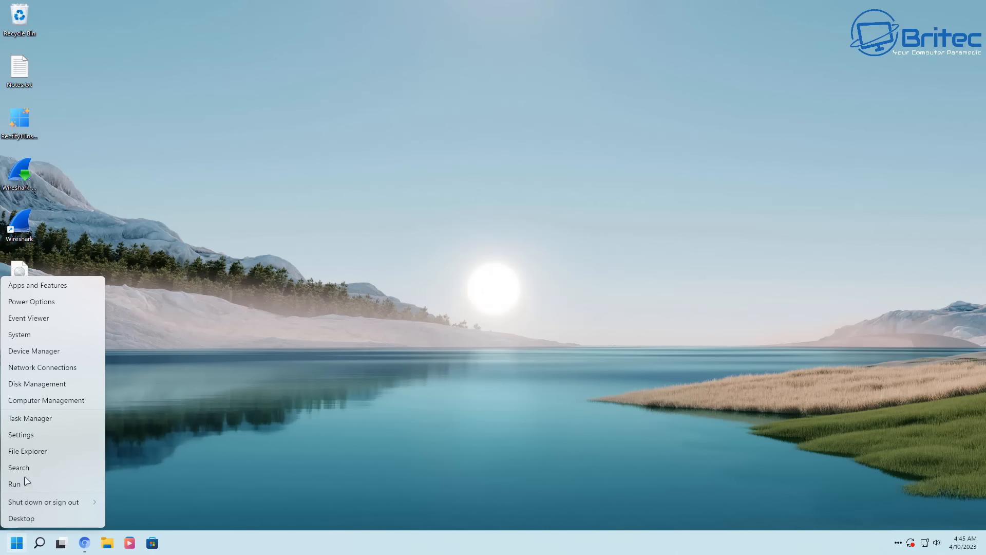
left_click(37, 386)
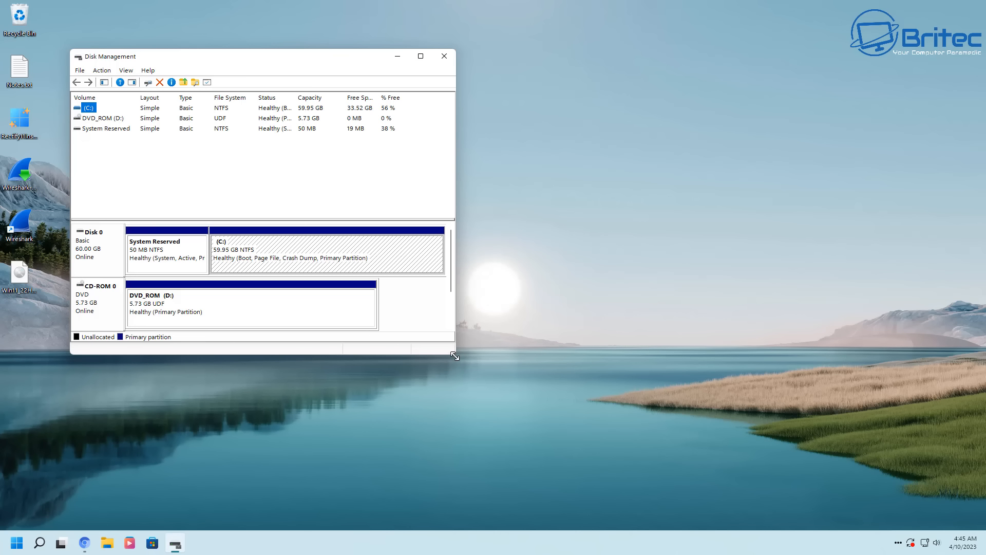
left_click_drag(454, 355, 919, 482)
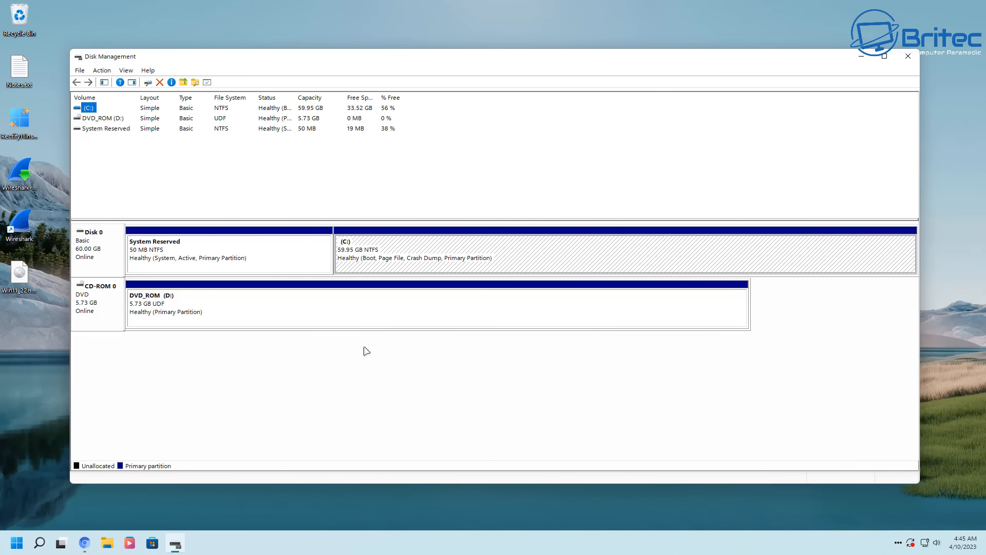
Eject the DVD_ROM (D:) disc from CD-ROM 0.
right_click(218, 309)
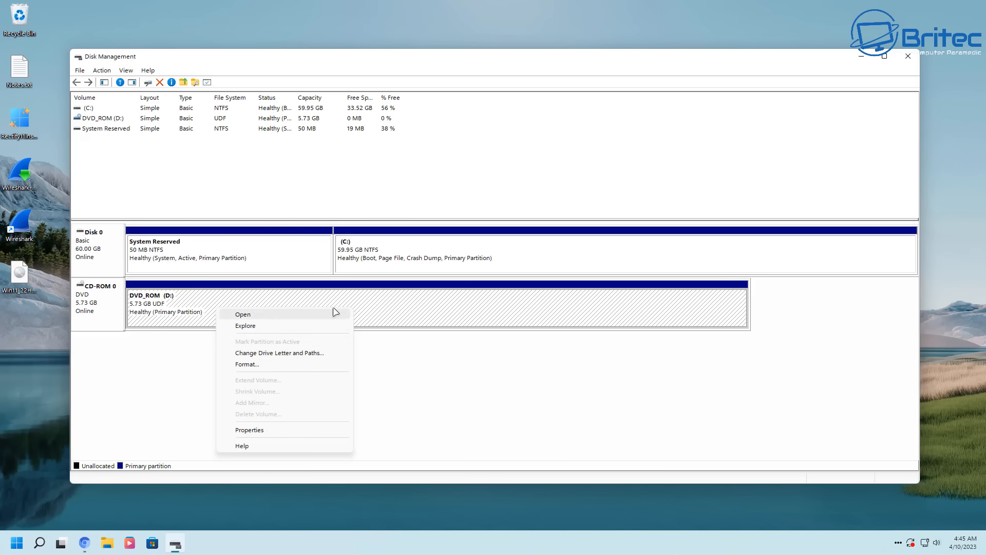
left_click(374, 310)
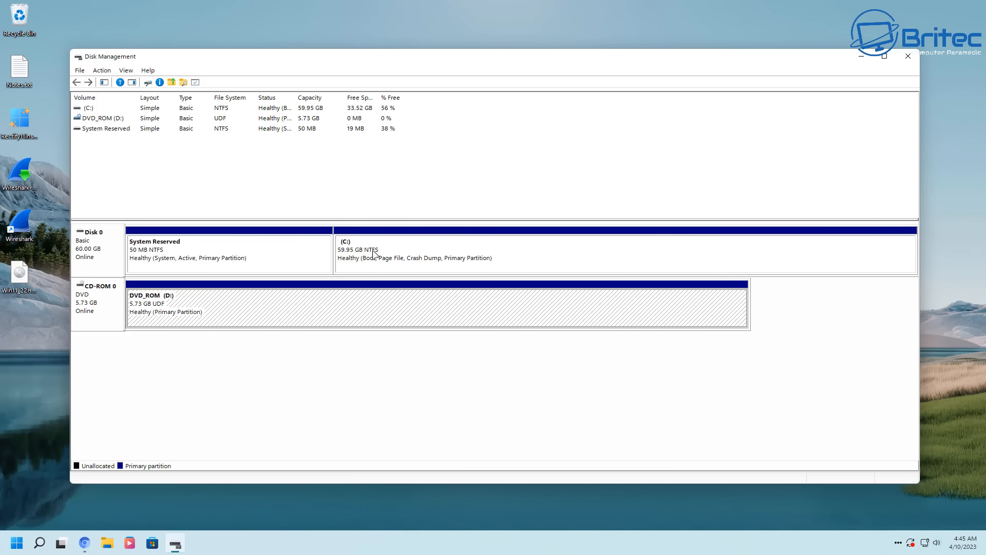
right_click(108, 308)
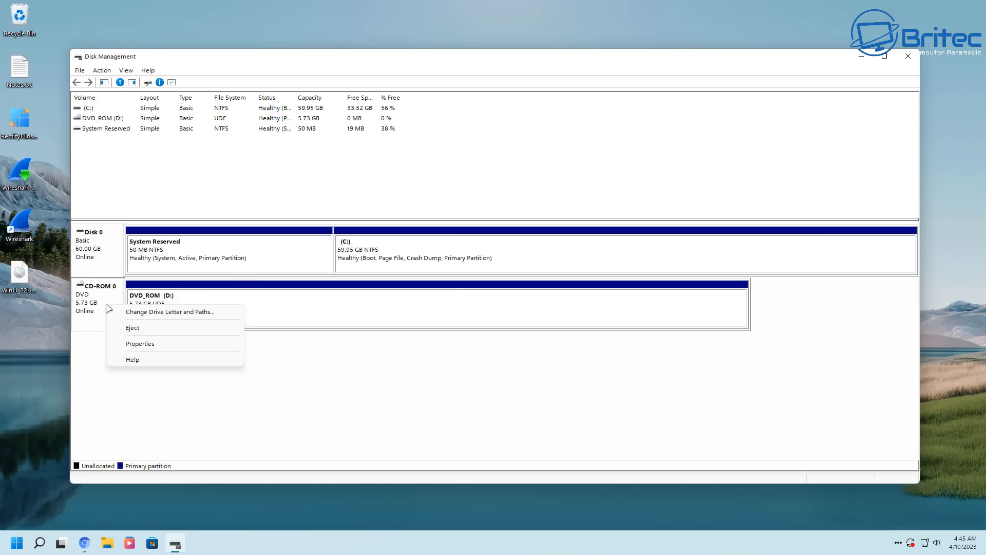
left_click(133, 328)
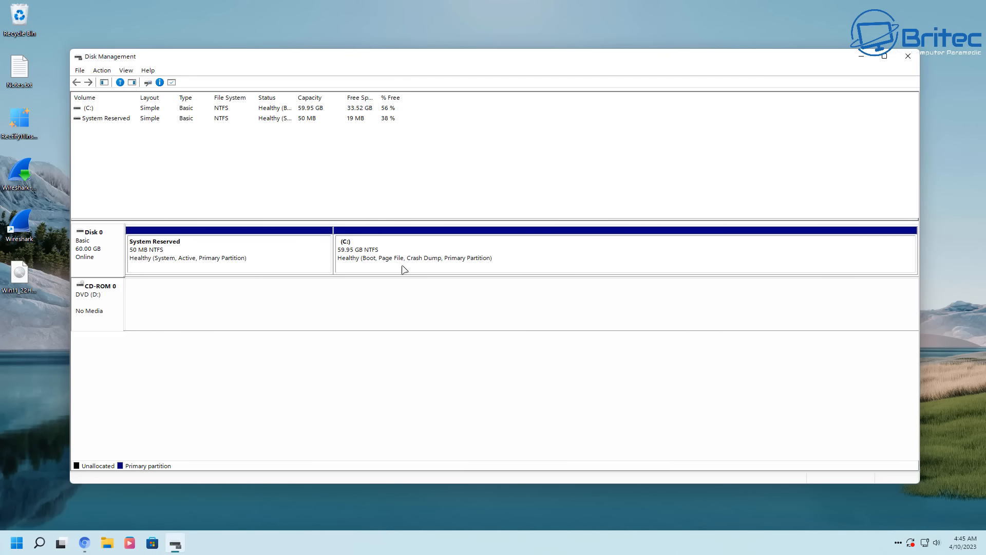
Shrink the C: volume by 15000 MB.
left_click(388, 255)
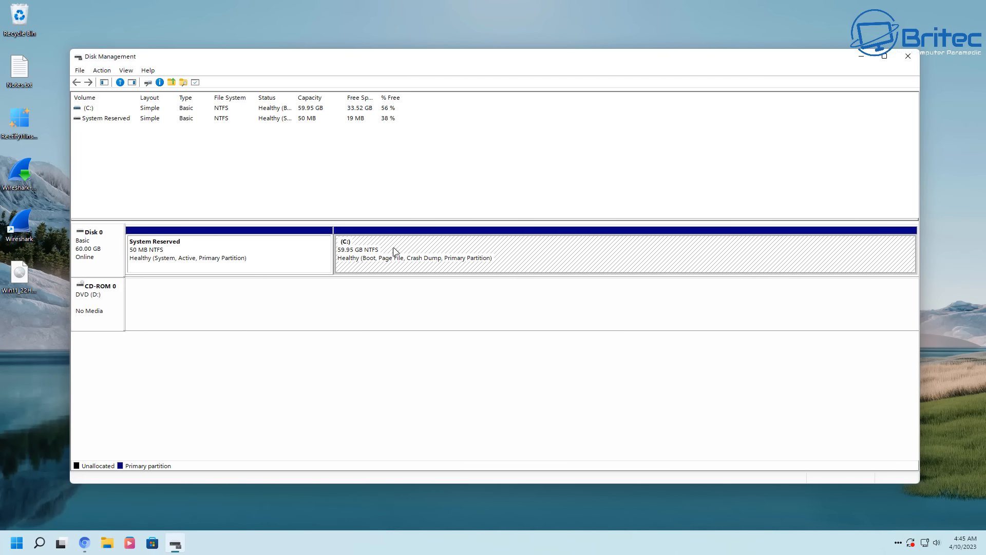
right_click(395, 251)
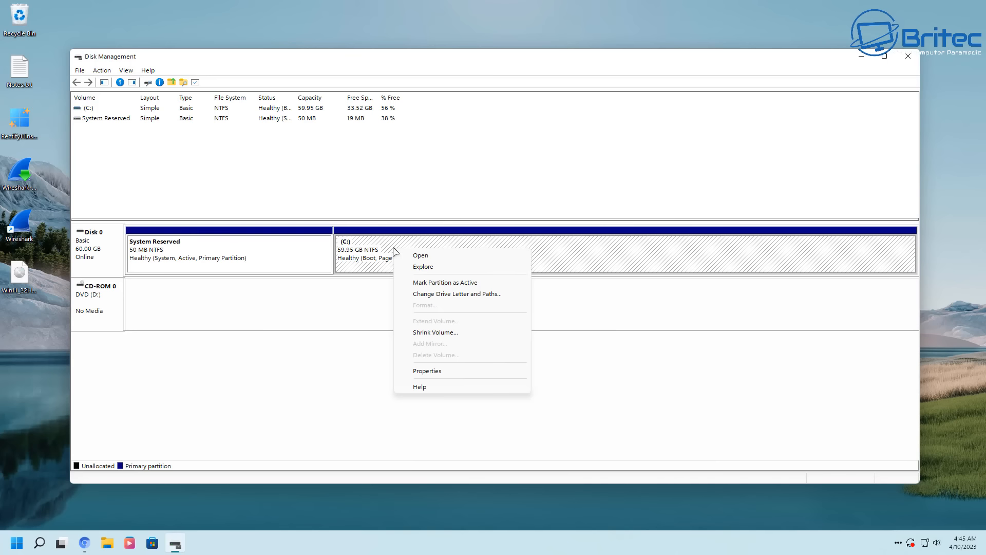
left_click(435, 333)
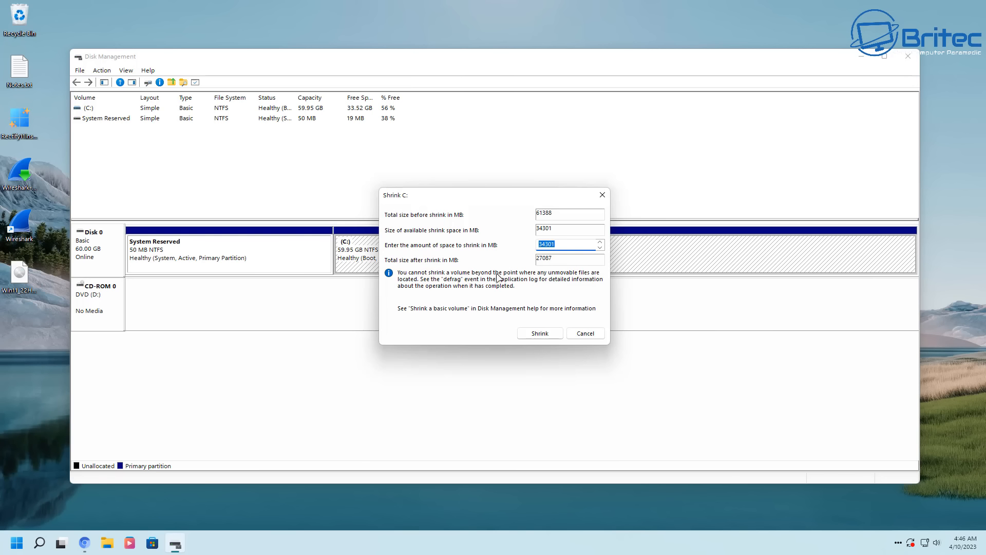
type("15000")
left_click(540, 334)
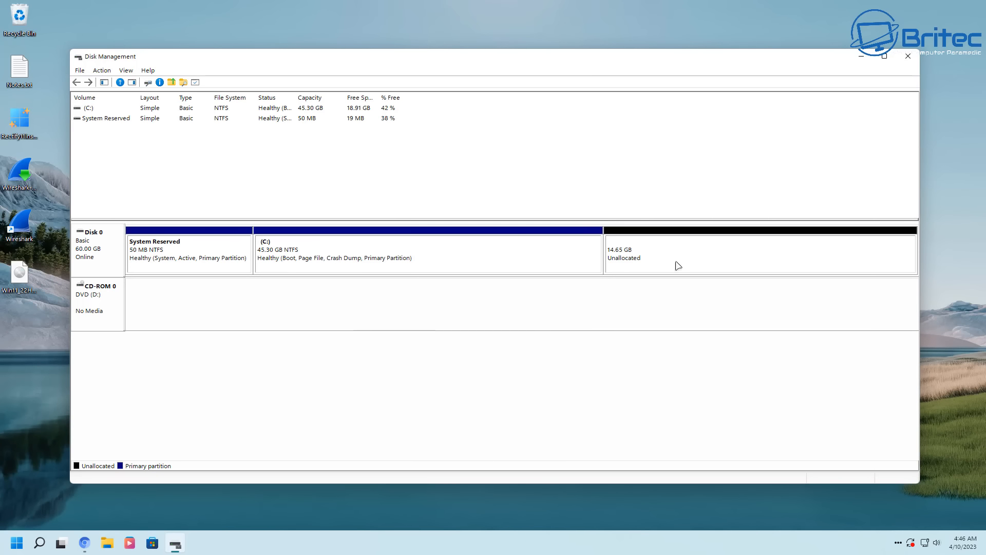
Start a new simple volume in the unallocated space on Disk 0, using the full 14999 MB.
left_click(655, 260)
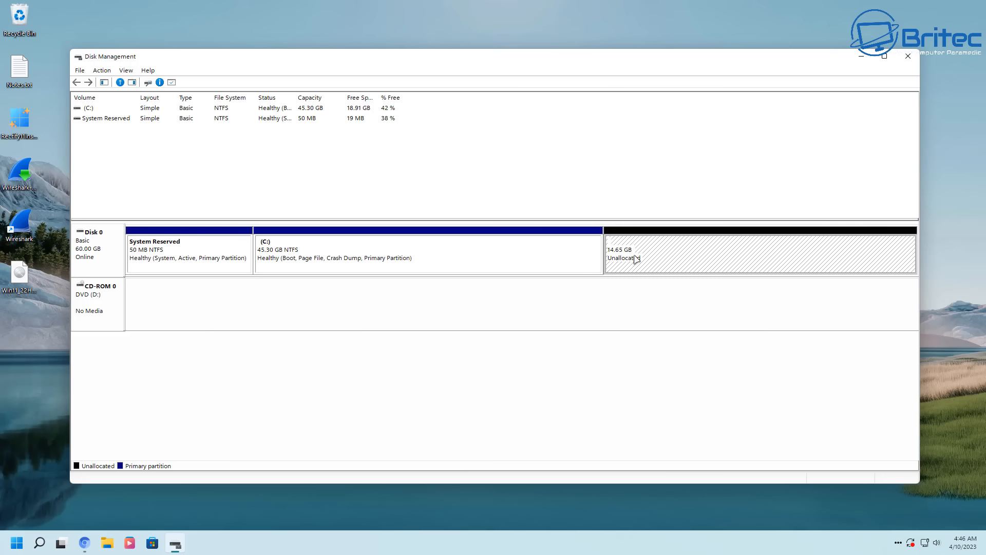
right_click(635, 257)
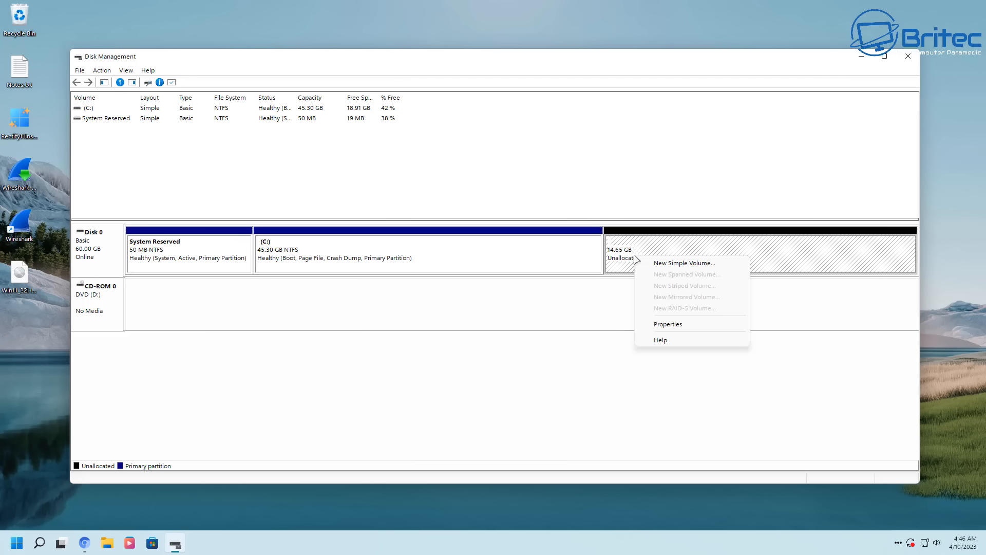
left_click(675, 266)
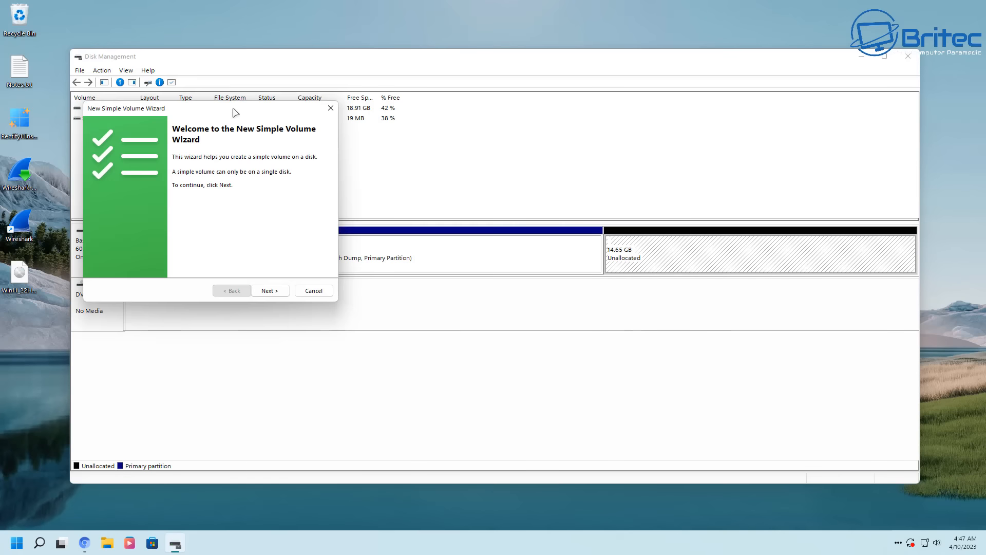
left_click_drag(235, 111, 508, 174)
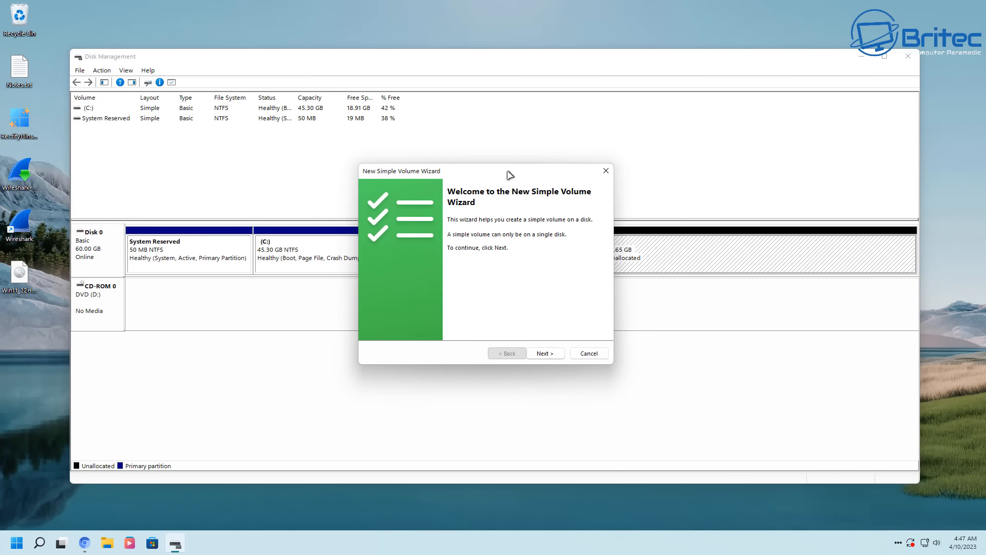
left_click(545, 353)
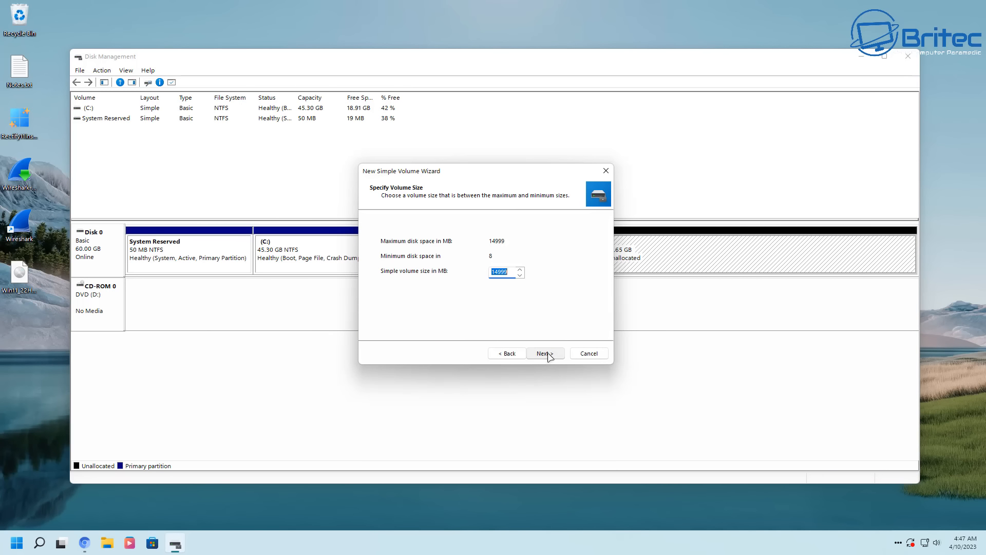
left_click(546, 354)
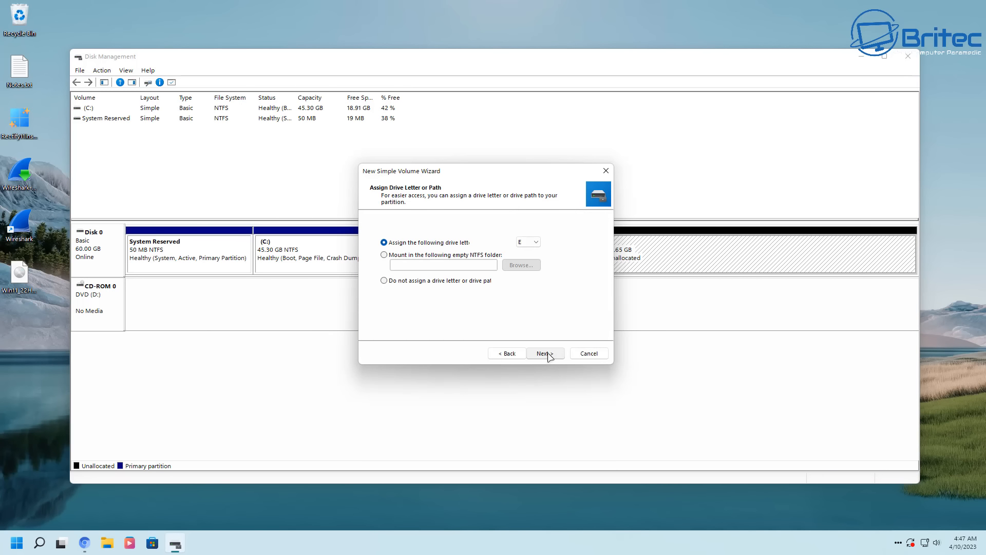
Assign drive letter Z to the new volume.
left_click(537, 242)
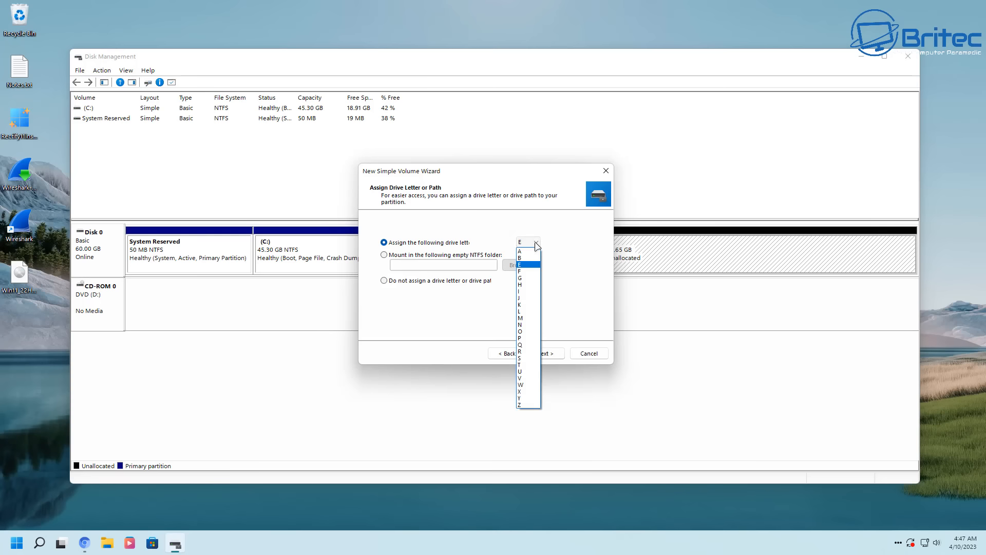
left_click(520, 405)
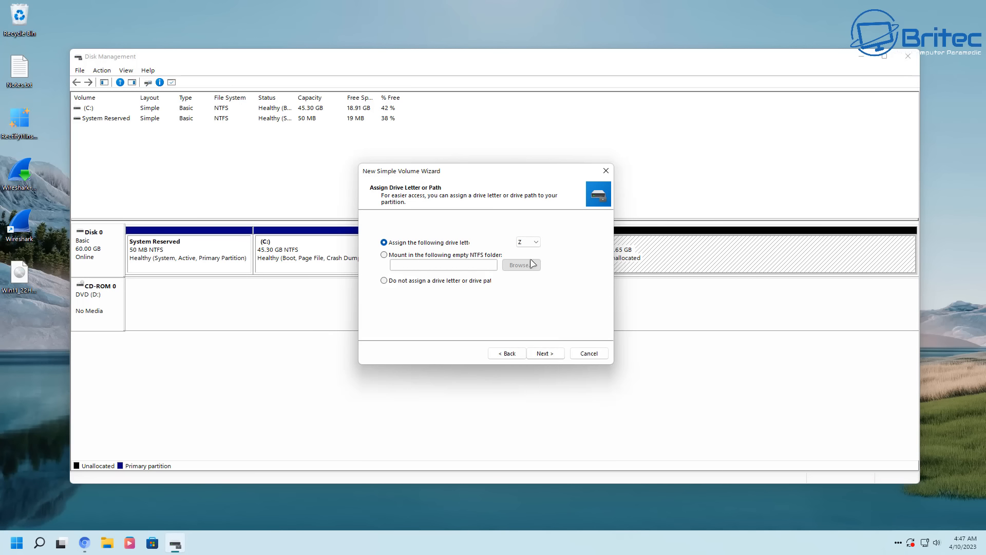
left_click(546, 354)
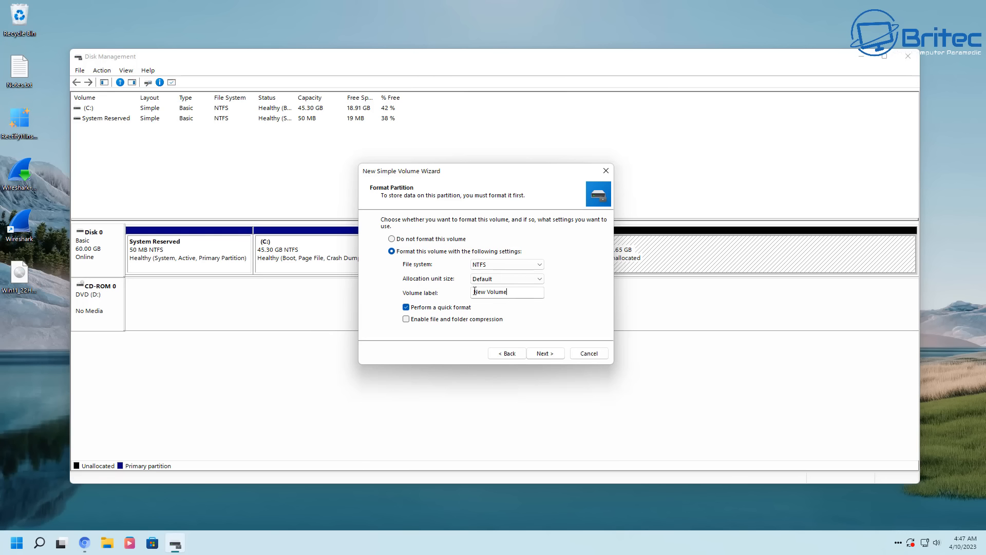
Label the volume Clean Install, create it as NTFS with a quick format, and close Disk Management.
left_click_drag(474, 291, 405, 297)
type("Clean Install")
left_click(546, 354)
left_click(547, 355)
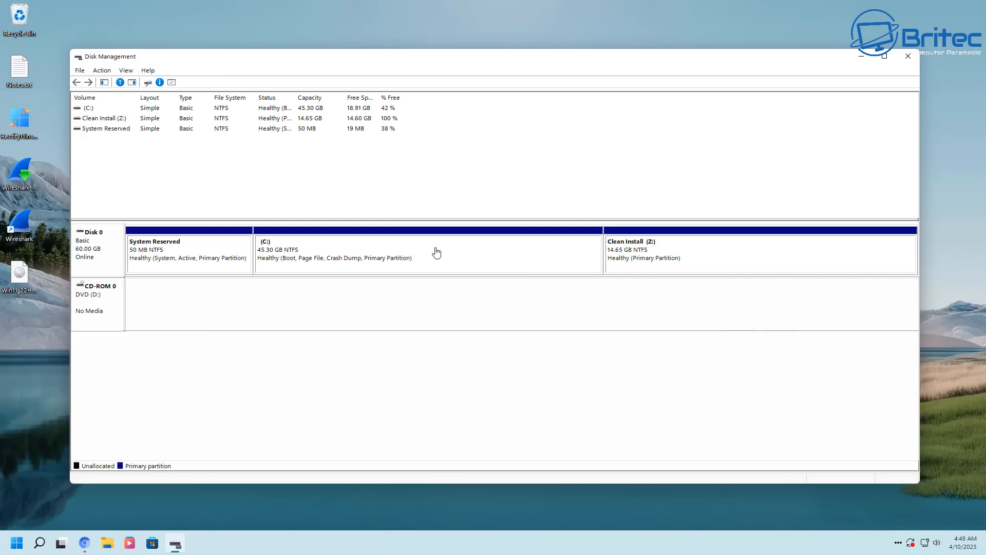
left_click(659, 252)
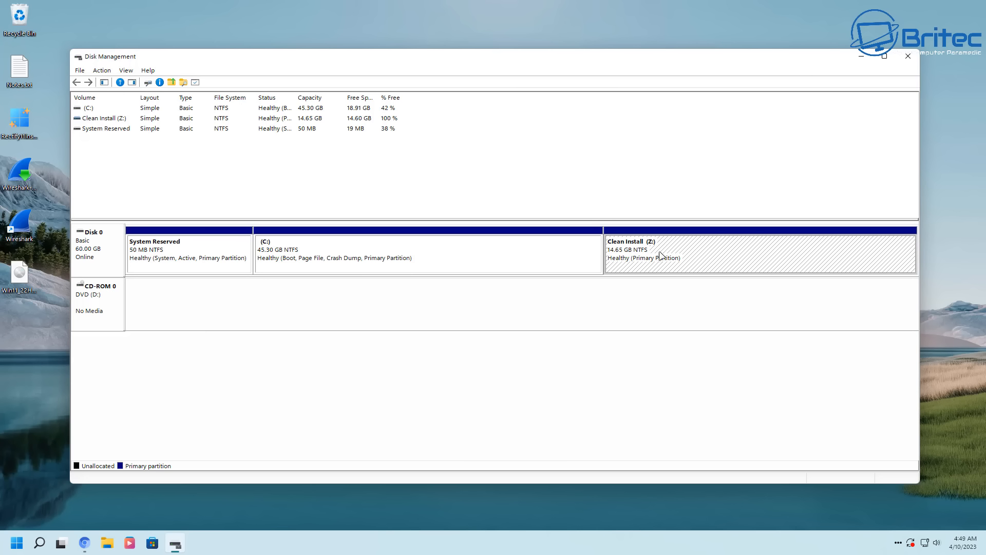
left_click(908, 57)
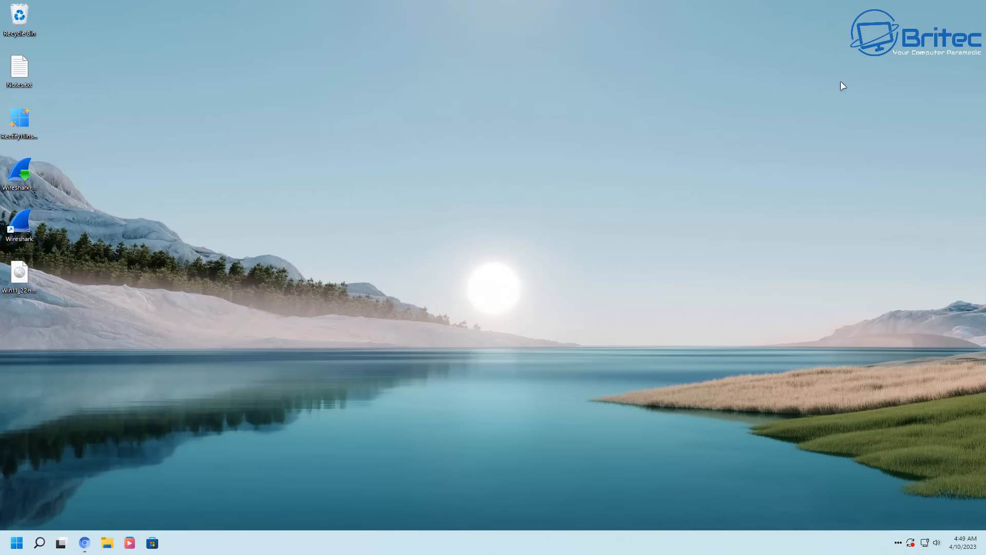
Search the web for 7zip in the browser and open the Download page of 7-zip.org.
left_click(84, 543)
left_click(147, 13)
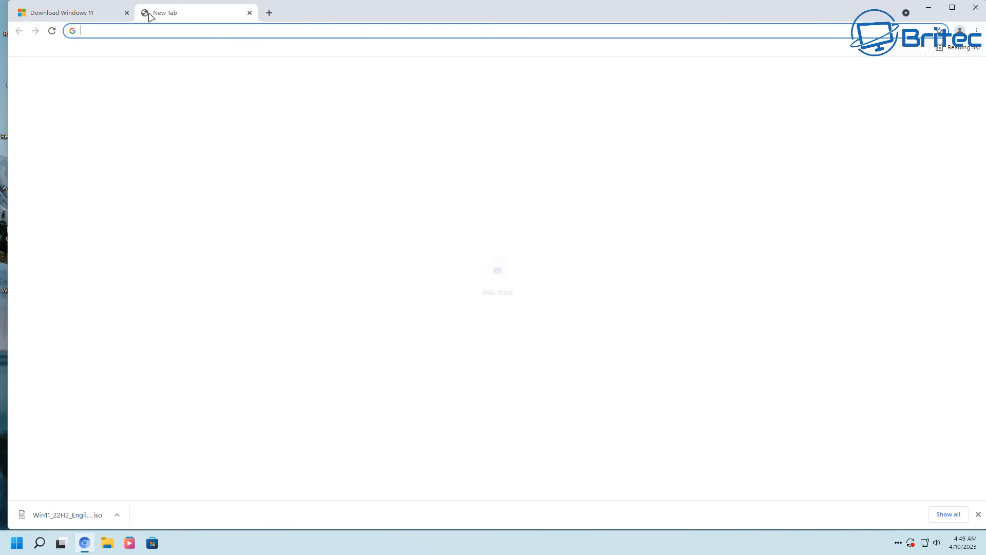
type("7z")
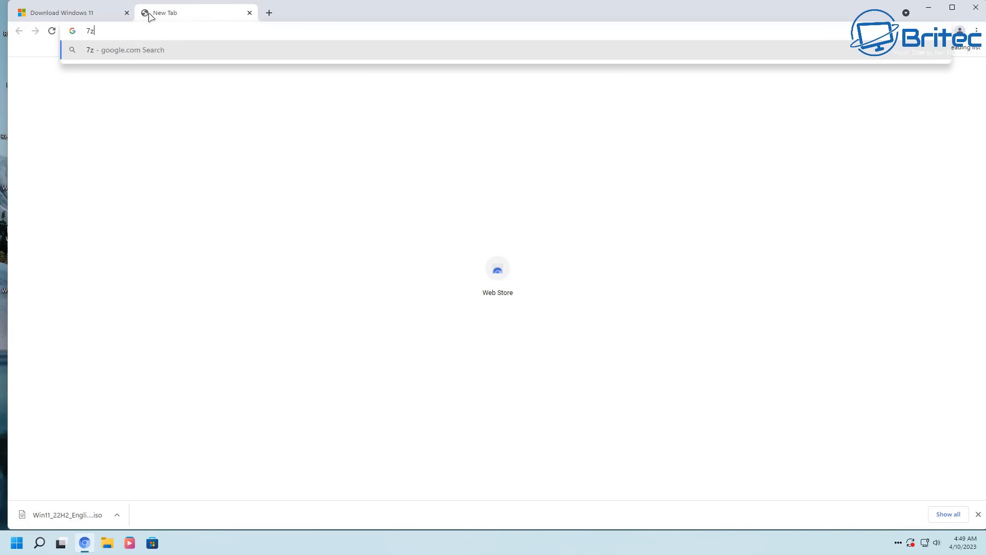
type("ip")
key("Return")
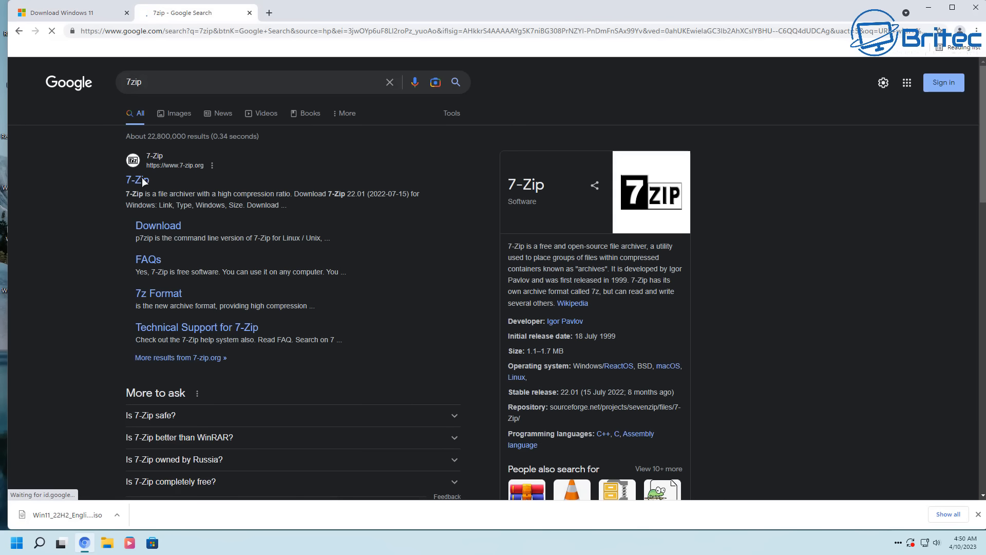
left_click(154, 227)
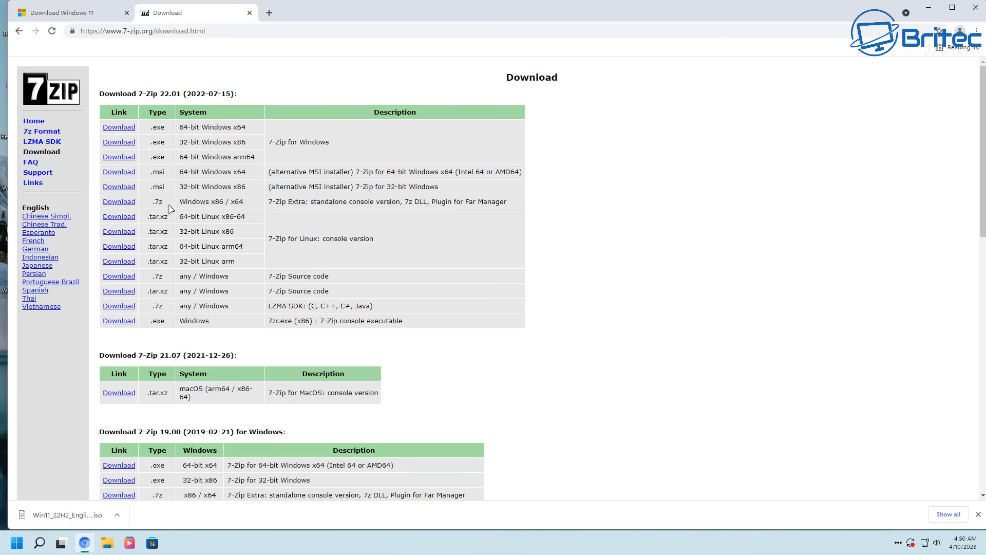
Download the 64-bit Windows x64 .exe installer of 7-Zip 22.01 to the Desktop and install it in C:\Program Files\7-Zip.
left_click(111, 129)
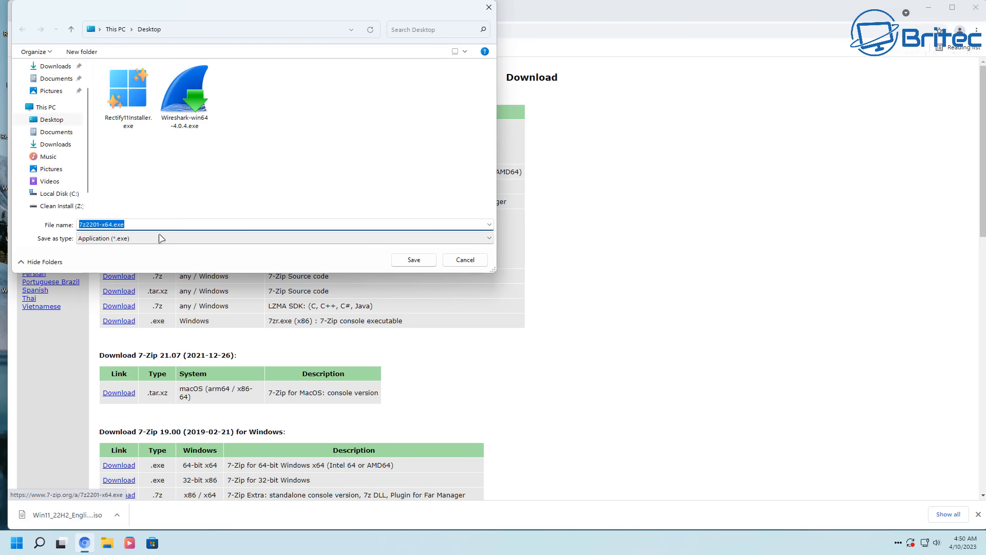
left_click(430, 264)
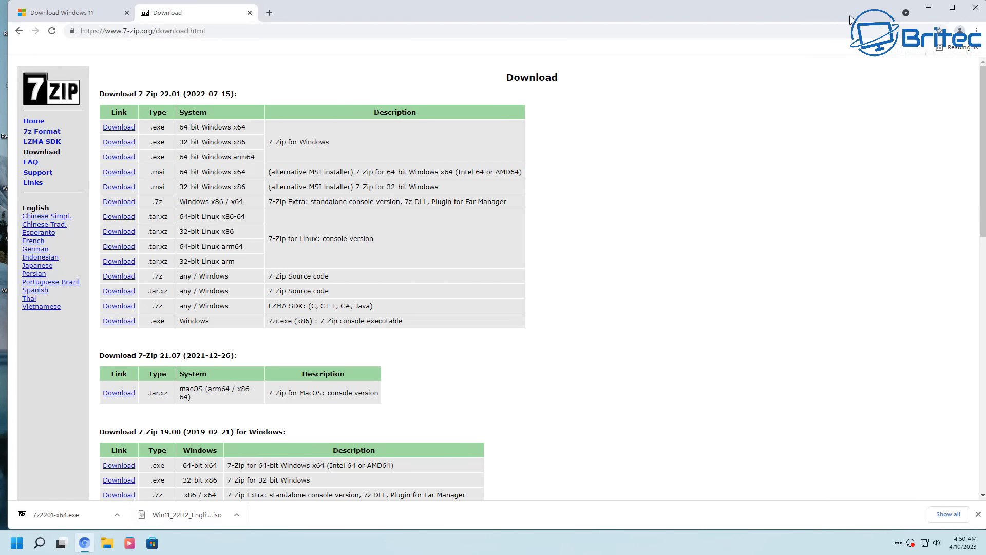
left_click(974, 11)
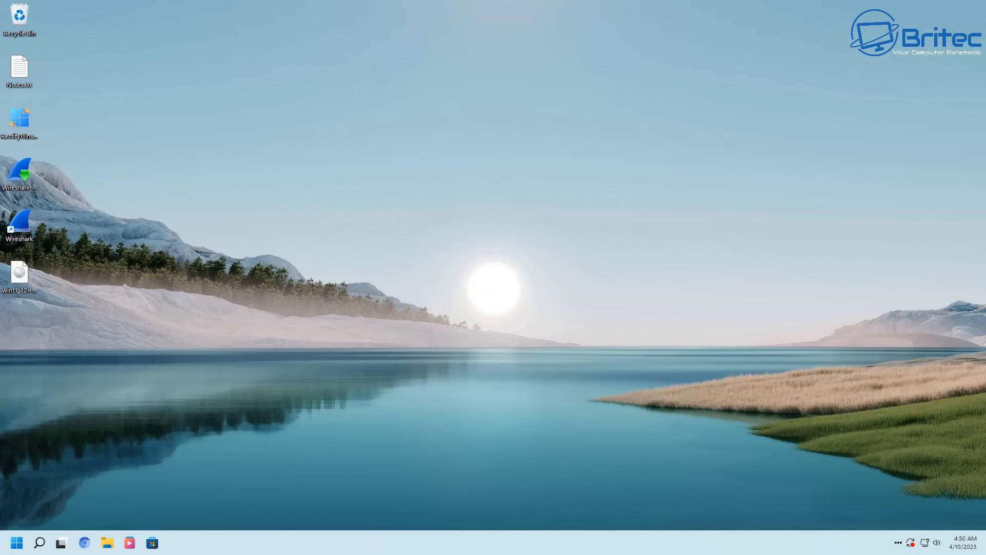
left_click(486, 304)
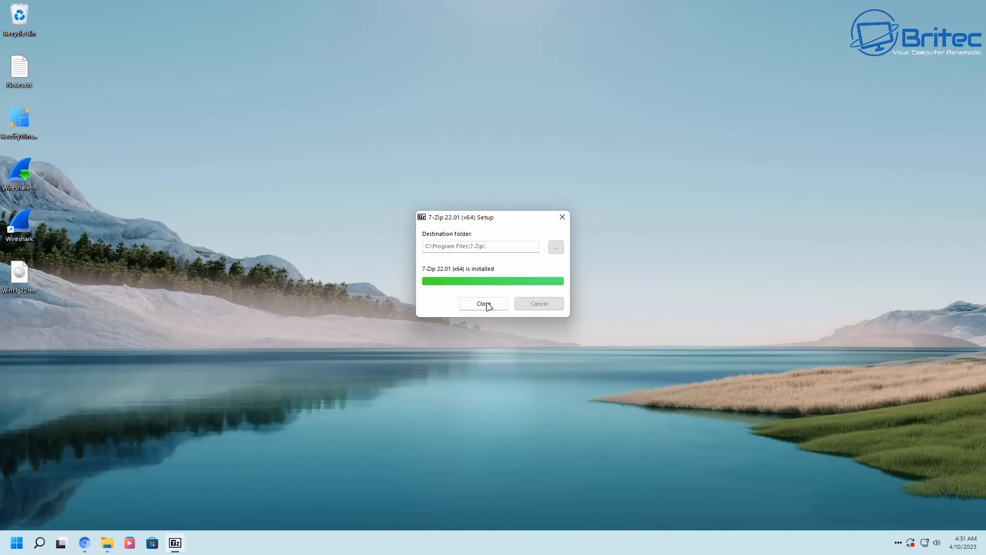
left_click(485, 304)
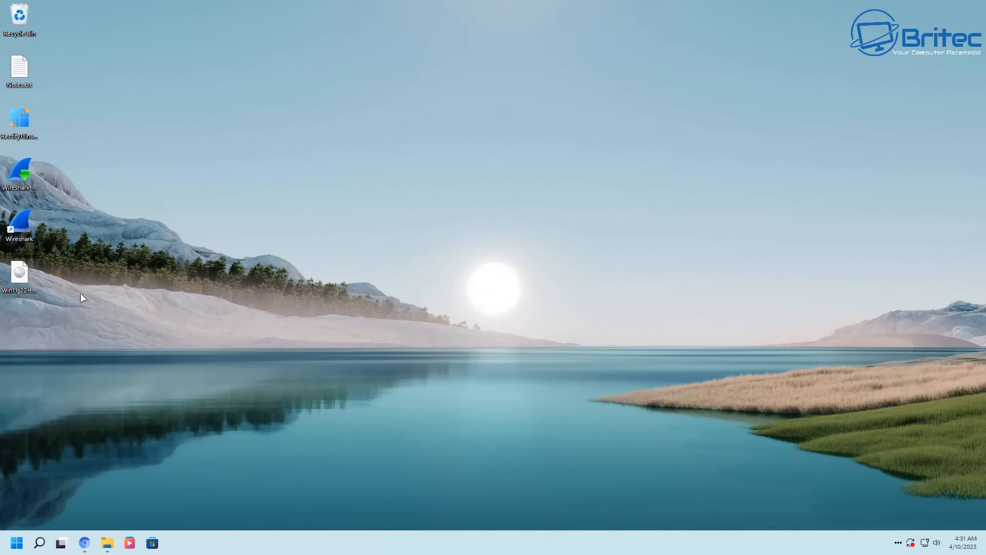
Extract Win11_22H2_English_x64v1.iso with 7-Zip to the Clean Install (Z:) drive, keeping the Win11_22H2_English_x64v1 subfolder and full pathnames.
left_click_drag(19, 272, 383, 172)
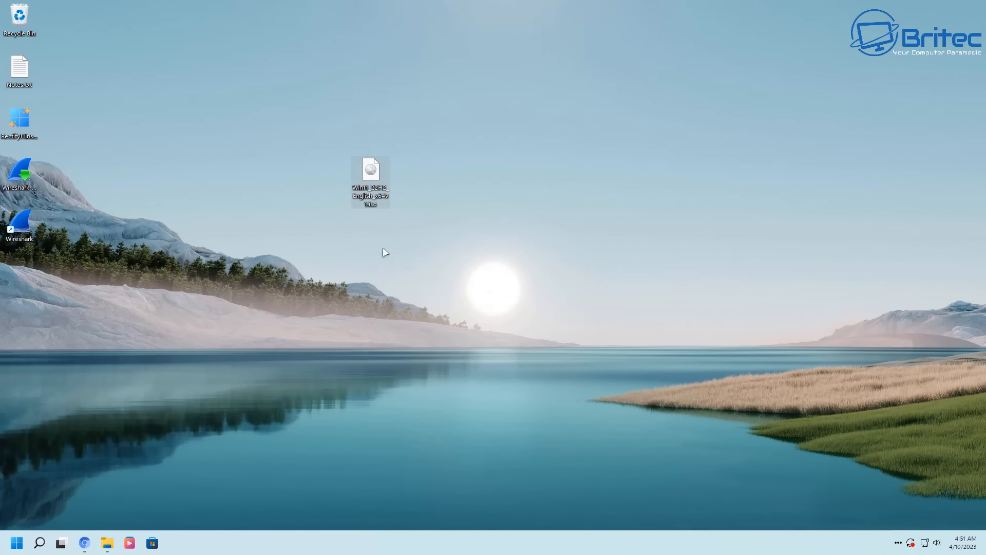
right_click(365, 167)
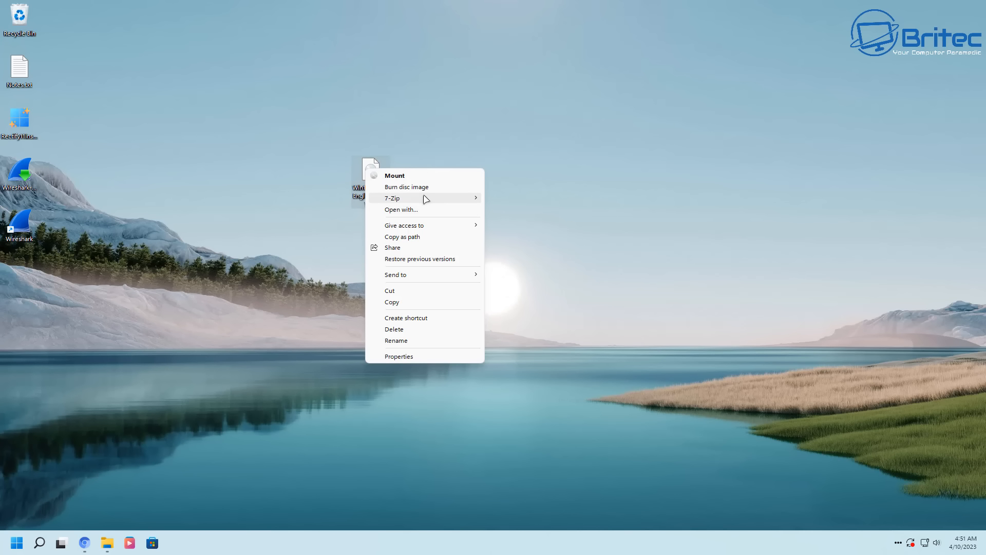
mouse_move(423, 199)
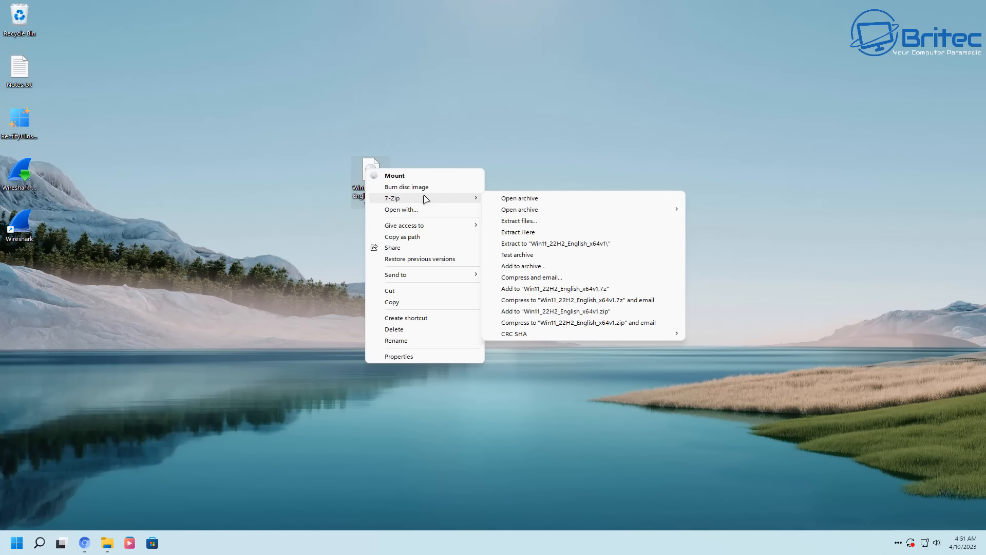
left_click(540, 222)
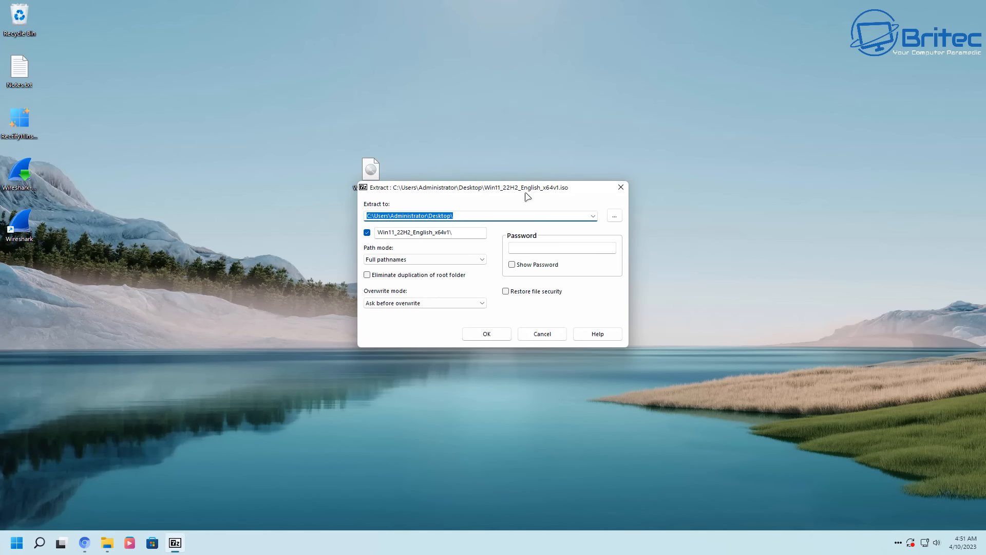
left_click_drag(519, 190, 498, 163)
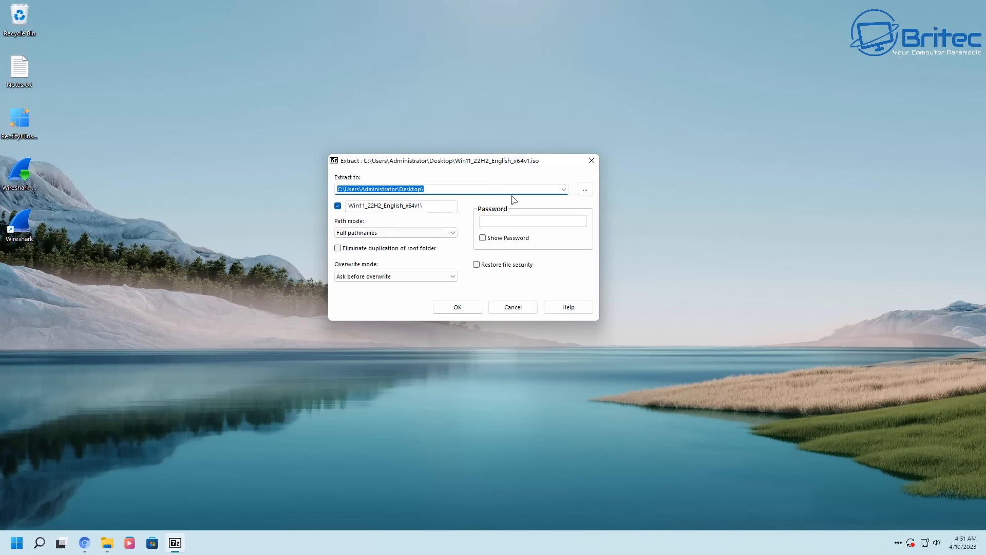
left_click(585, 189)
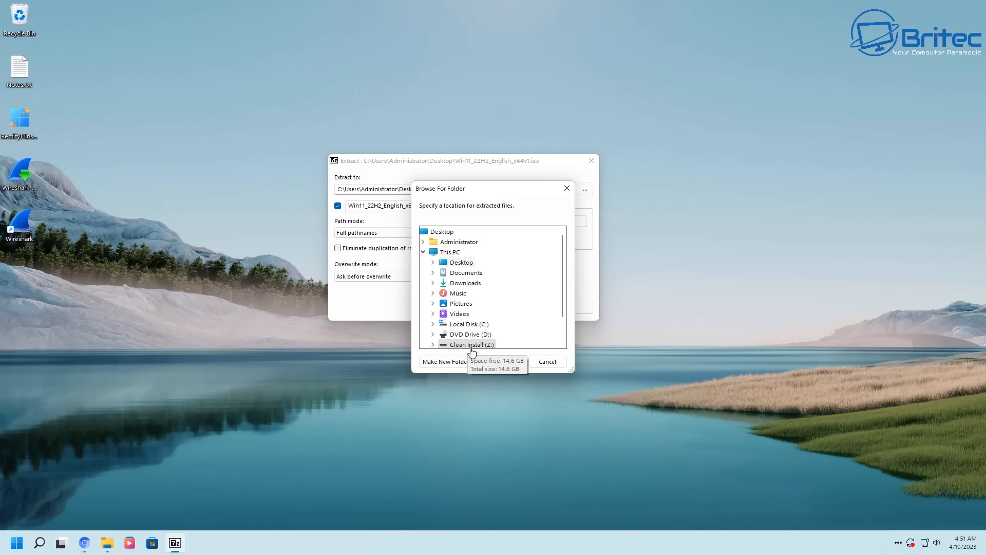
scroll(473, 347, "down", 1)
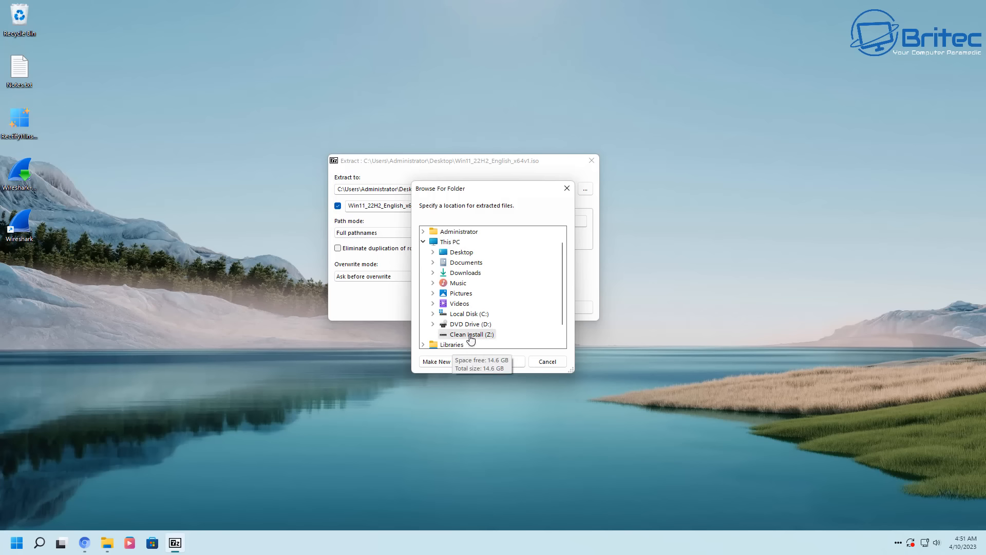
left_click(480, 335)
left_click(499, 363)
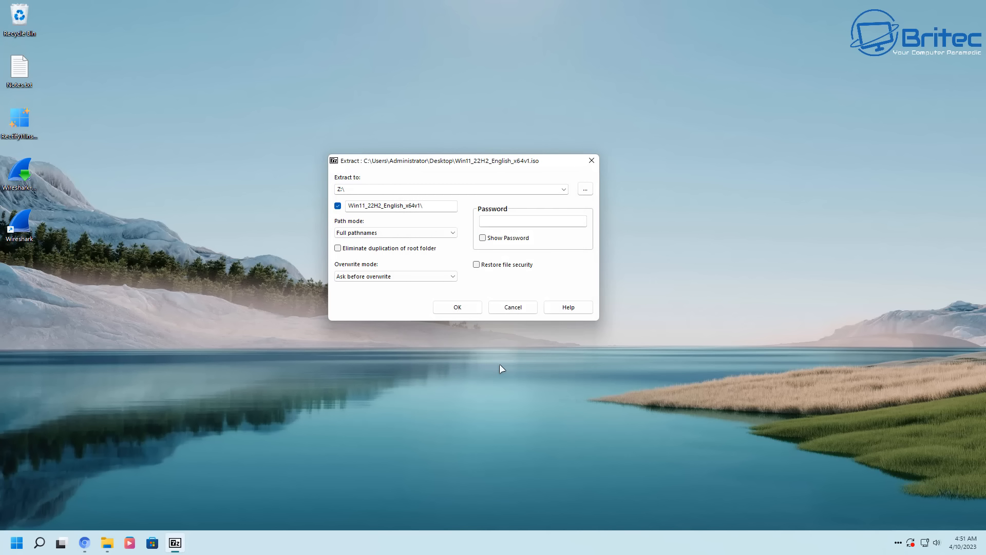
left_click(457, 306)
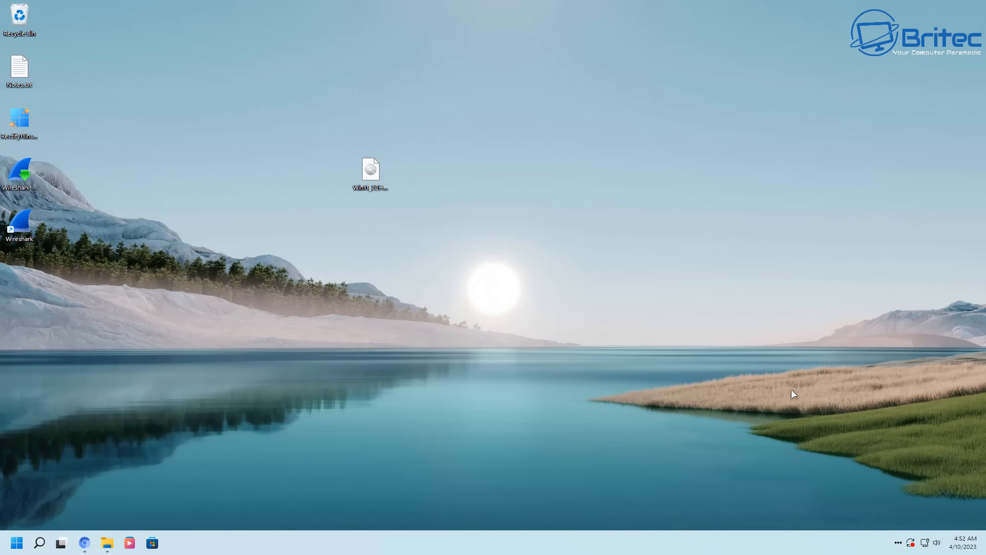
Check the extracted setup files in the Win11_22H2_English_x64v1 folder on Clean Install (Z:), and close File Explorer.
left_click(108, 542)
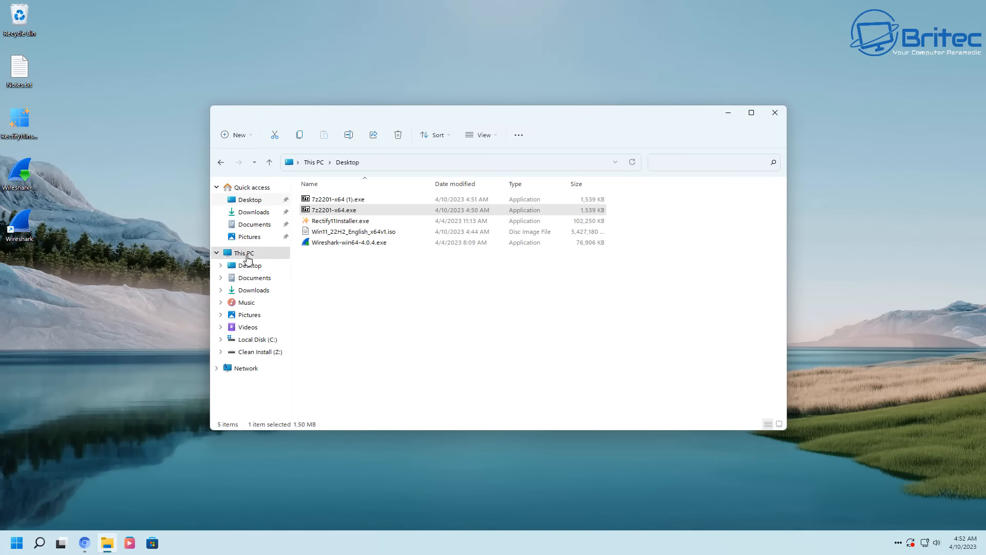
left_click(245, 255)
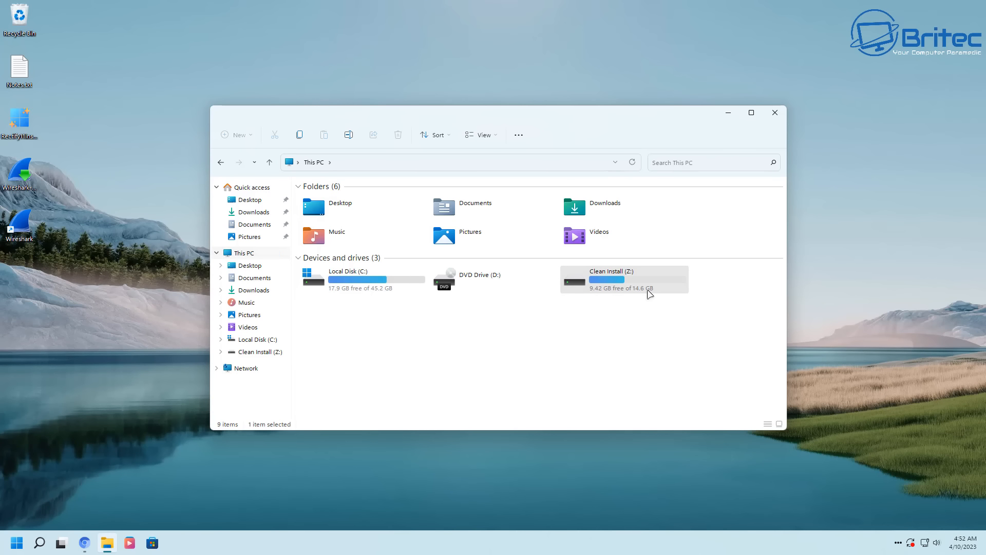
double_click(632, 293)
double_click(363, 203)
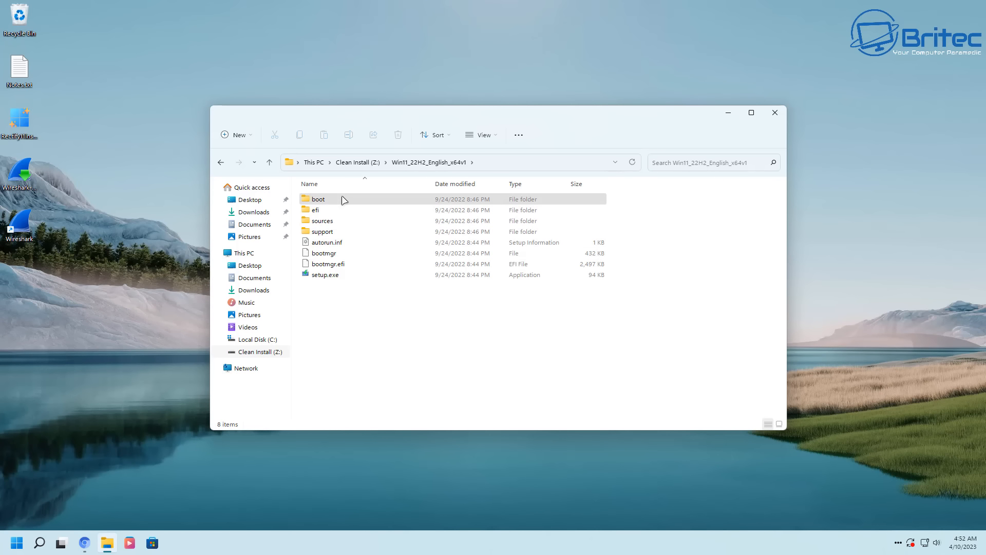
left_click(775, 114)
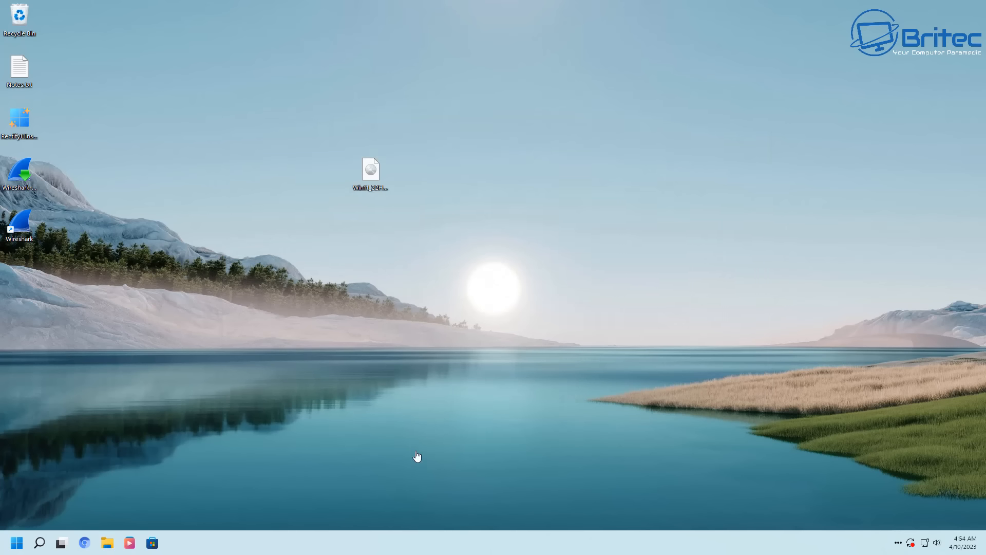
Search the web for easybcd, accept Google's cookies and open the EasyBCD page on neosmart.net.
left_click(85, 543)
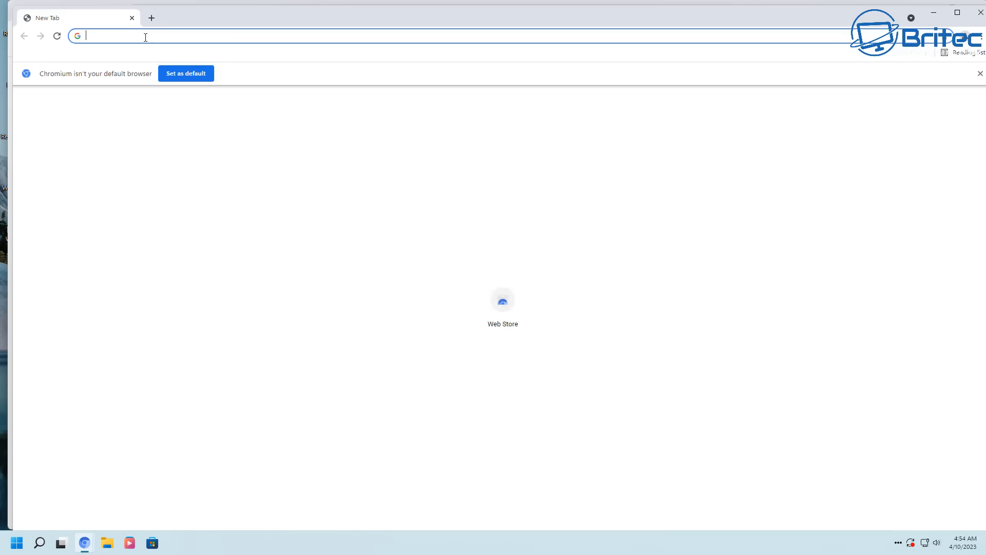
type("easybcd")
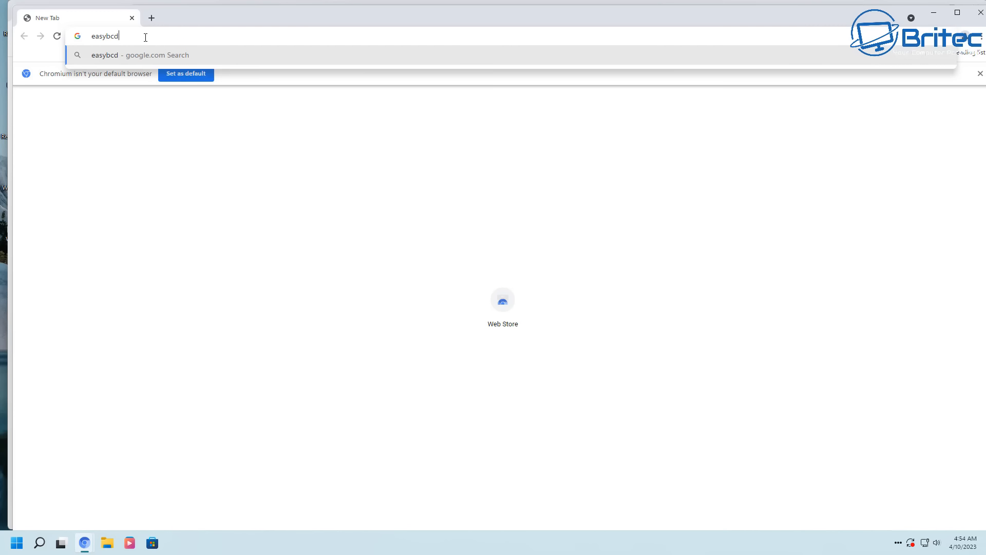
key("Return")
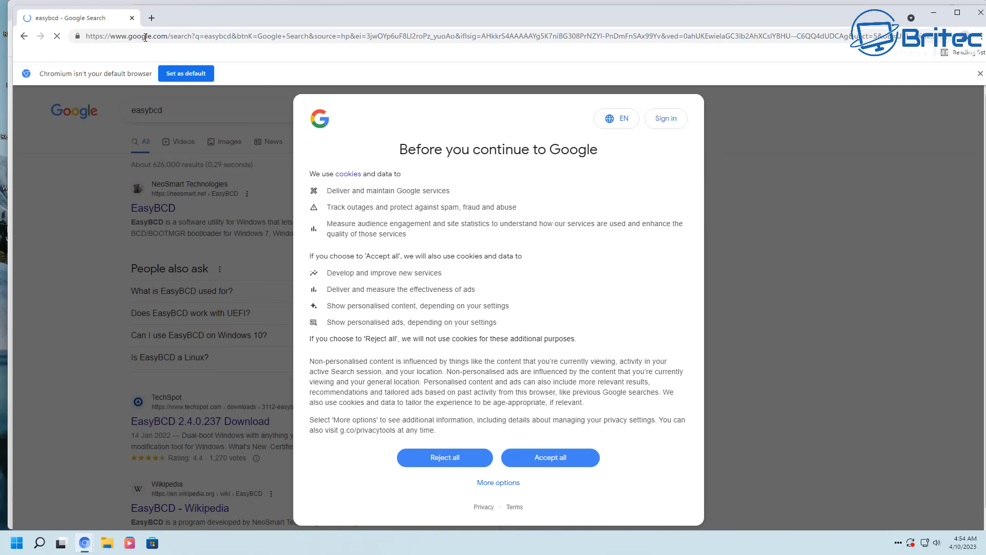
left_click(573, 458)
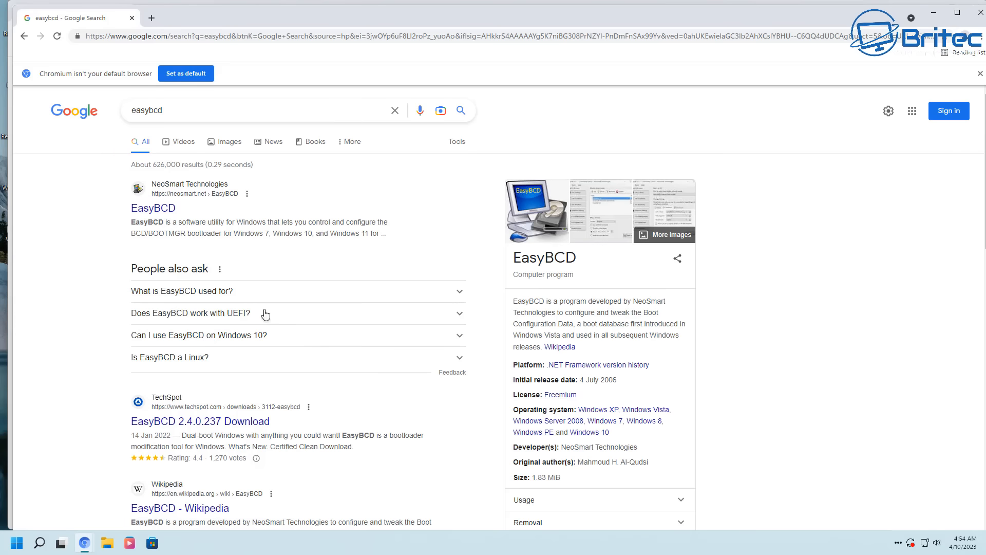
left_click(158, 211)
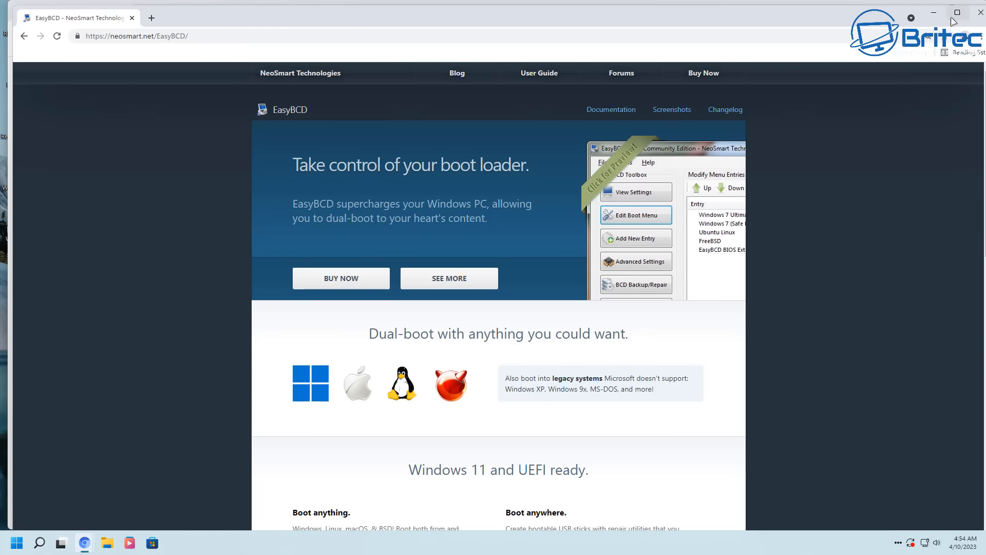
Maximize the browser window, look over the EasyBCD page and follow its See More link.
left_click(951, 18)
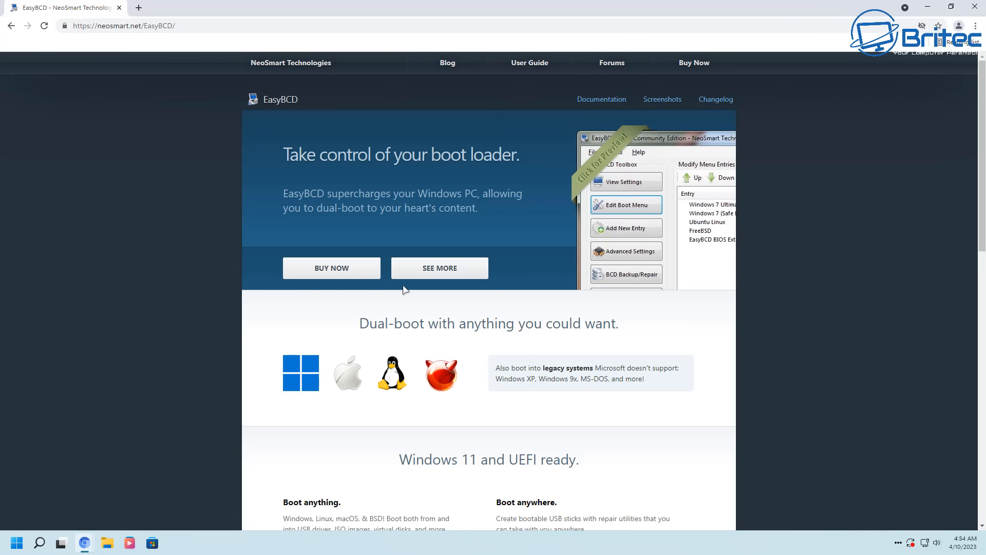
scroll(472, 289, "down", 3)
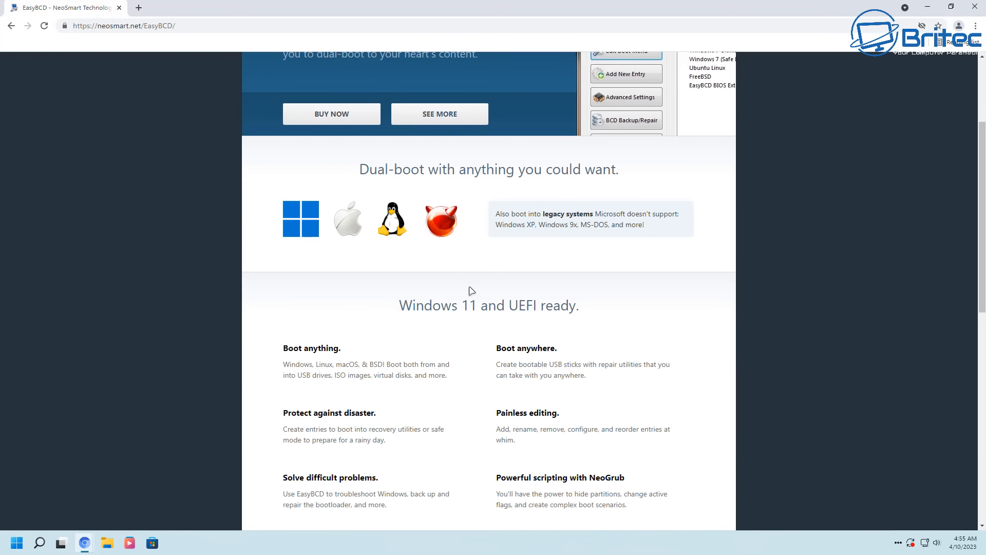
scroll(472, 290, "up", 3)
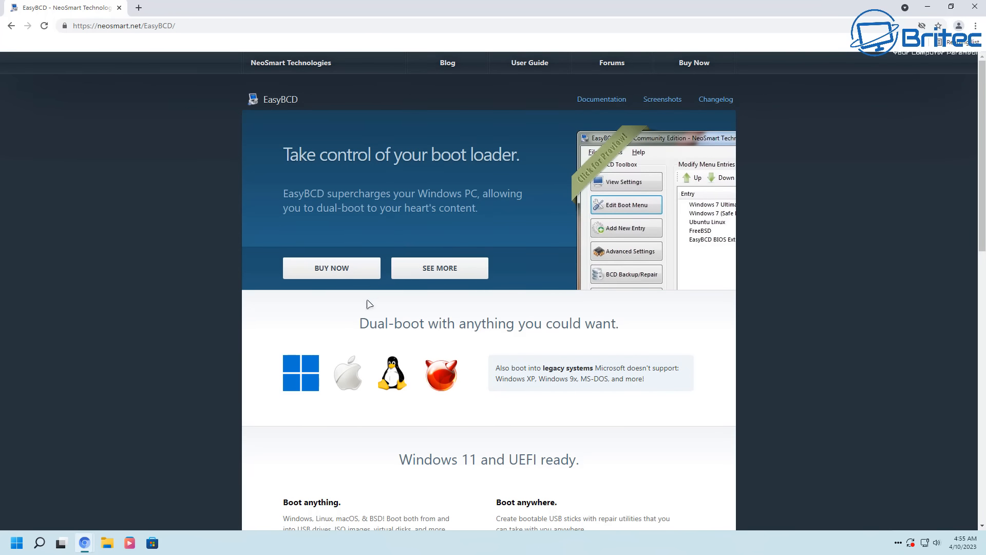
left_click(433, 276)
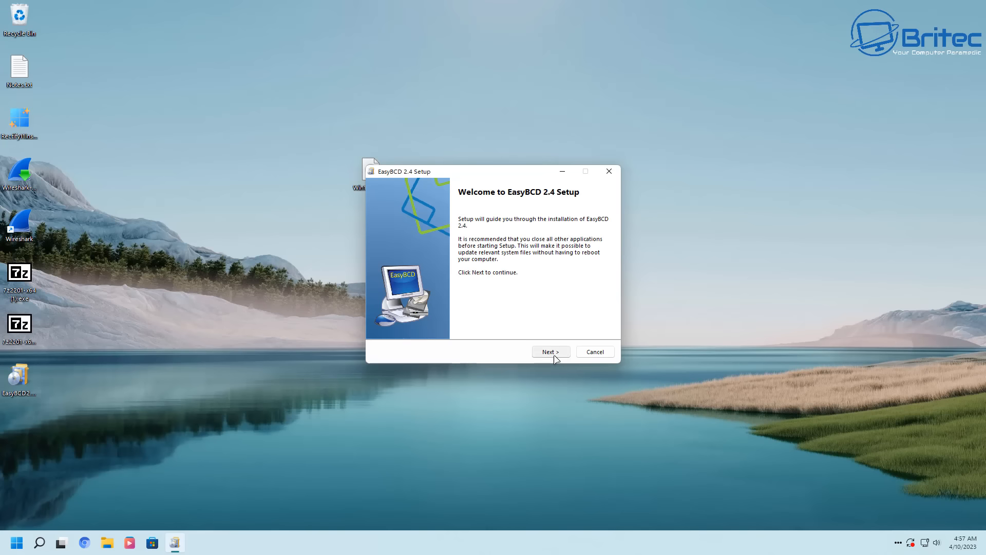
Install EasyBCD 2.4 in the default NeoSmart Technologies folder, accepting the license agreement, and run it when setup finishes.
left_click(554, 353)
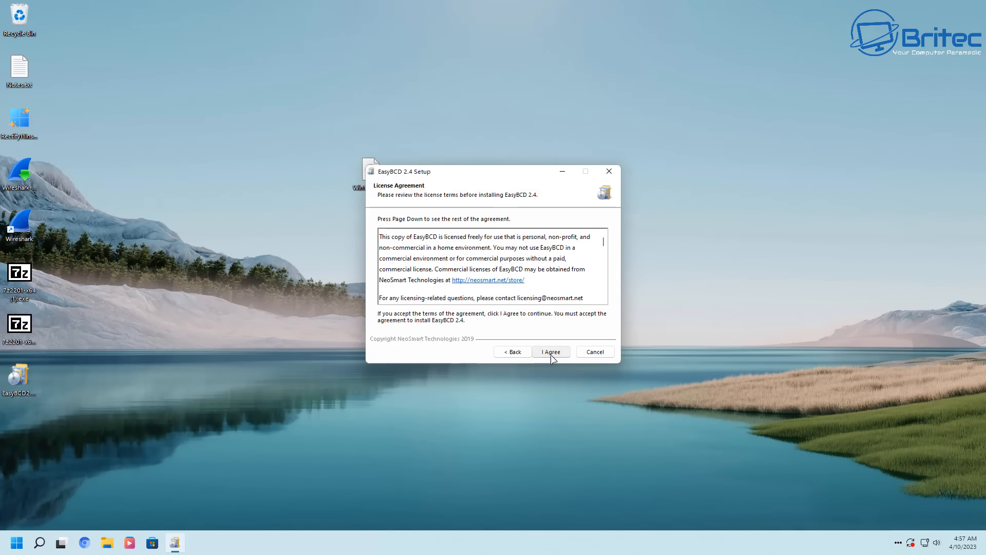
left_click(550, 353)
left_click(551, 354)
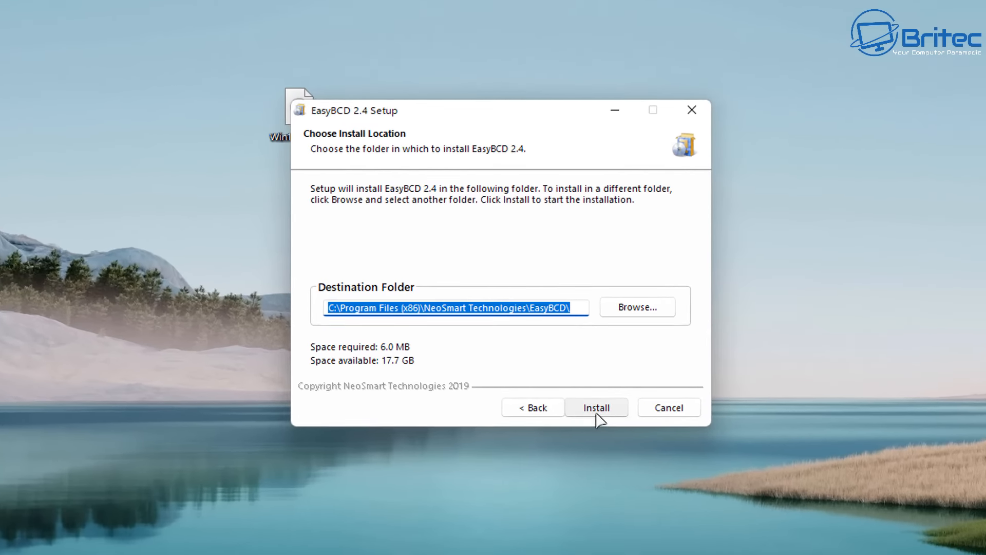
left_click(551, 354)
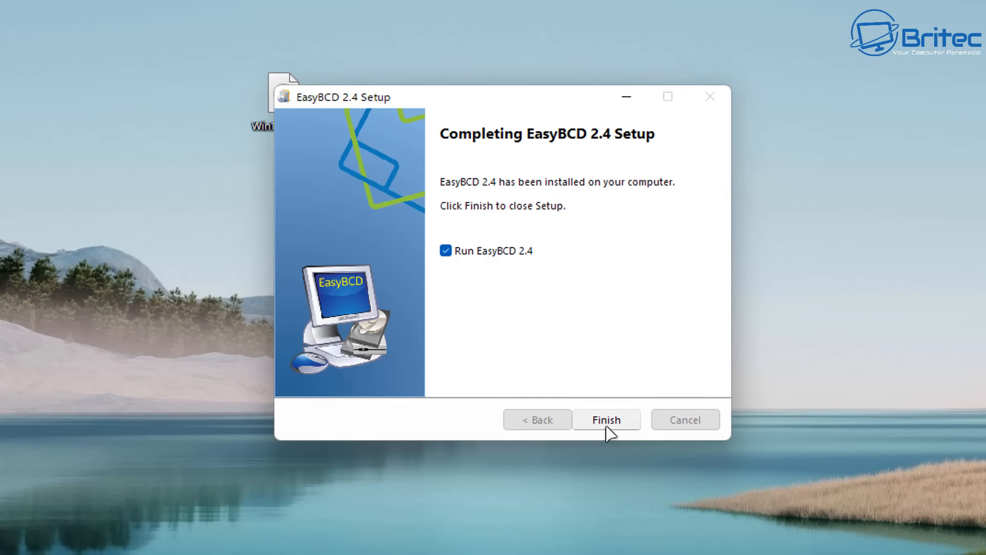
left_click(606, 426)
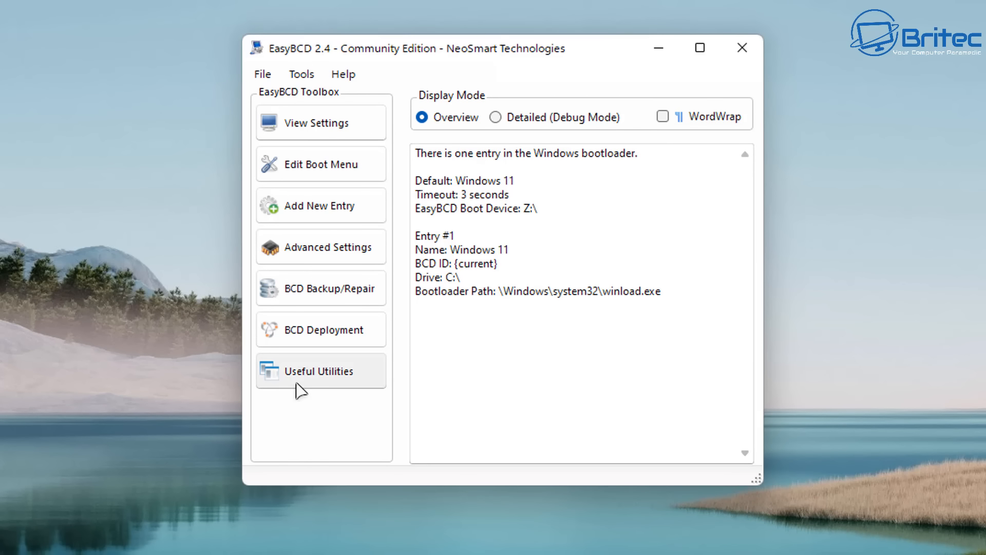
Start a new WinPE boot entry of type WIM Image (Ramdisk) and name it Windows Clean Install.
left_click(307, 215)
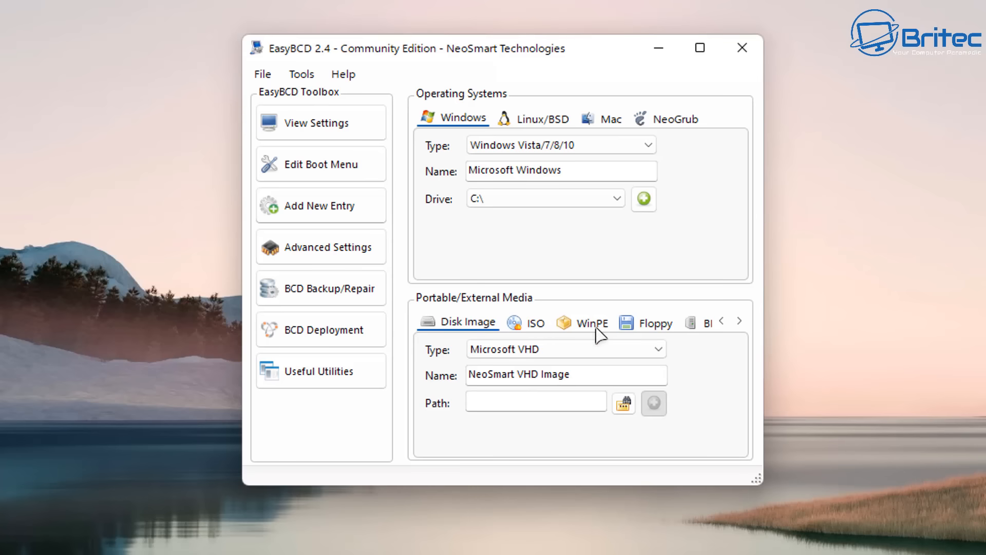
left_click(596, 324)
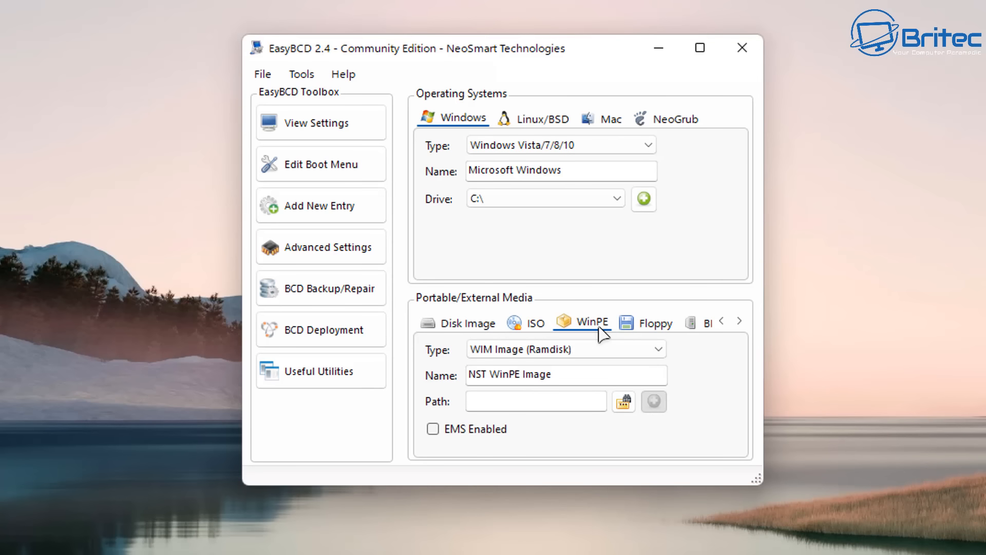
left_click_drag(568, 374, 344, 380)
type("Windows")
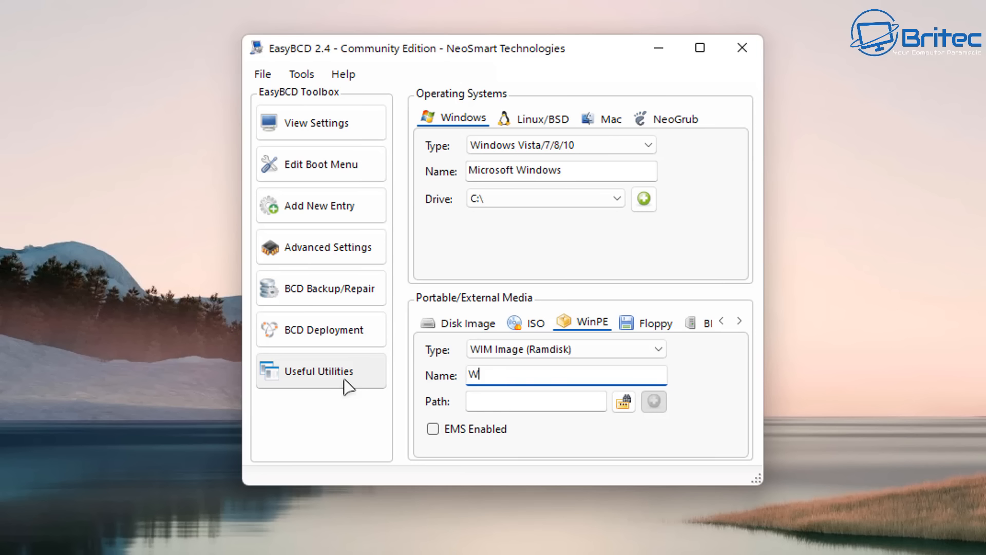
type(" Clean Install")
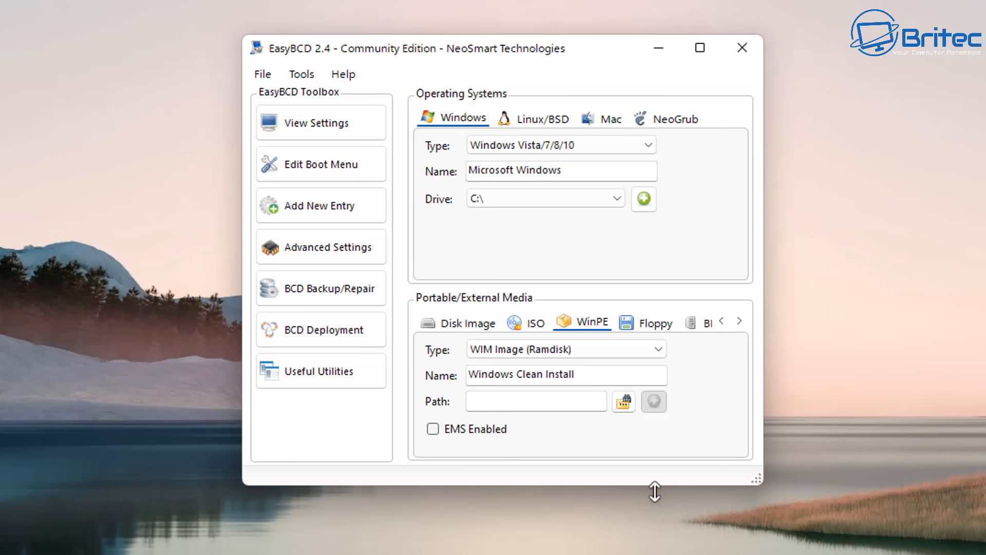
Set the WinPE entry's path to boot.wim in the sources folder of Clean Install (Z:) and add the entry.
left_click(624, 406)
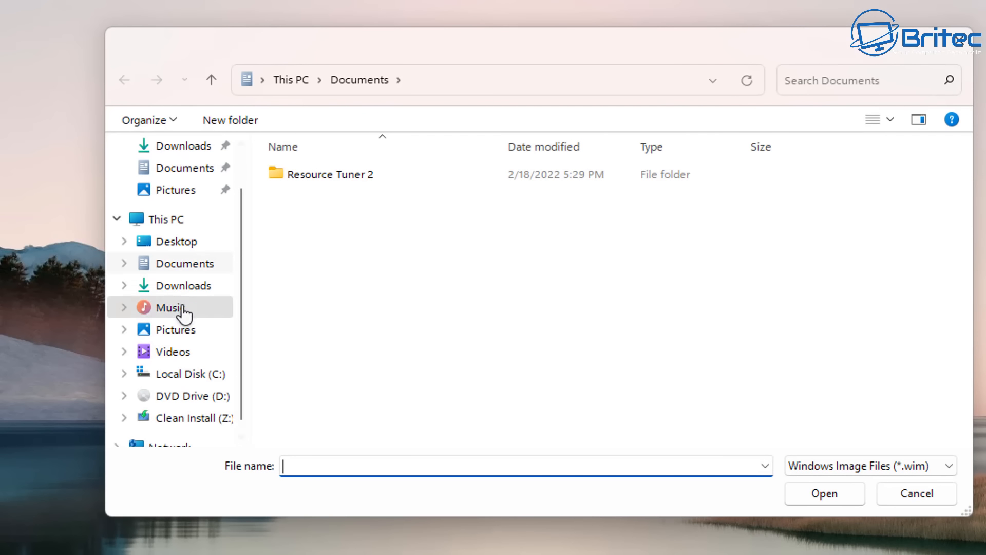
left_click(170, 218)
double_click(825, 330)
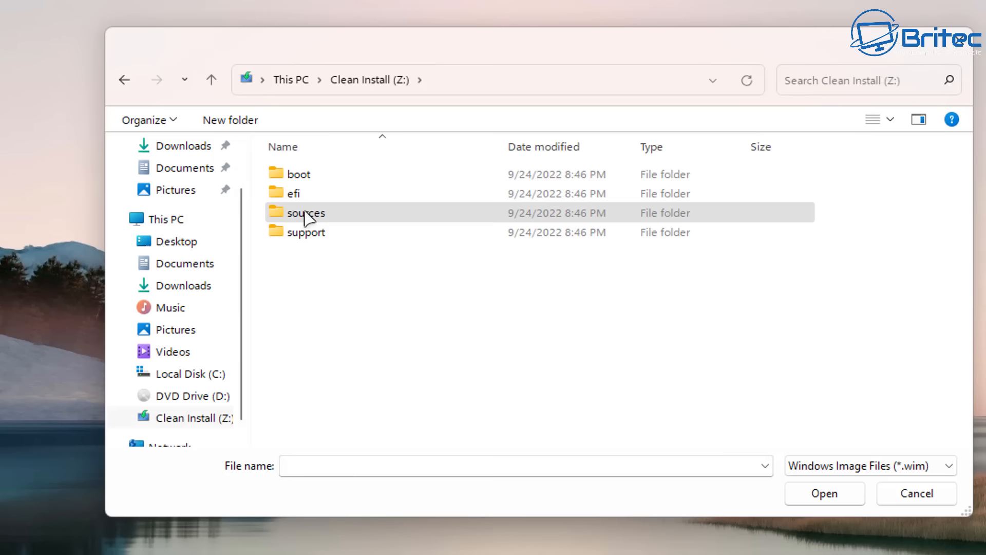
double_click(354, 213)
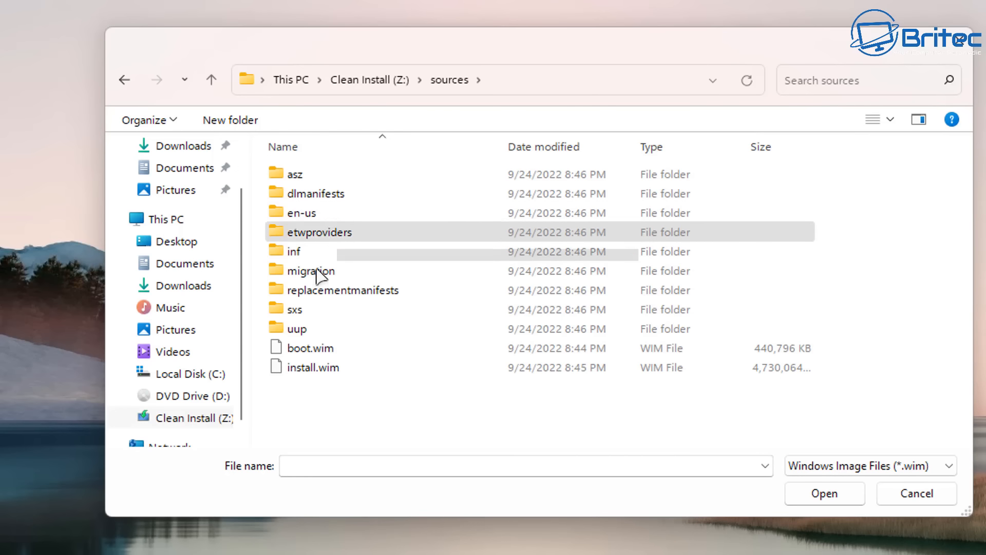
left_click(319, 349)
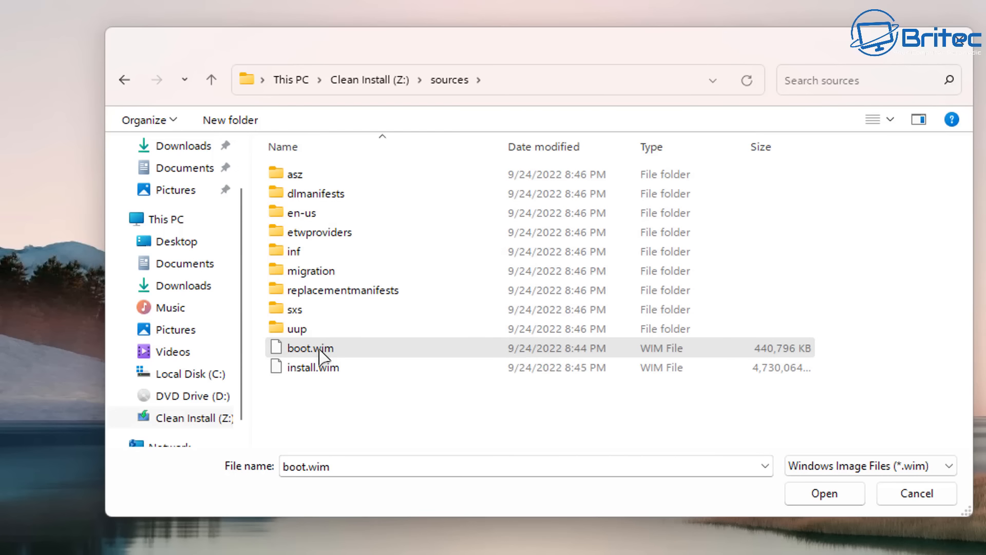
left_click(822, 496)
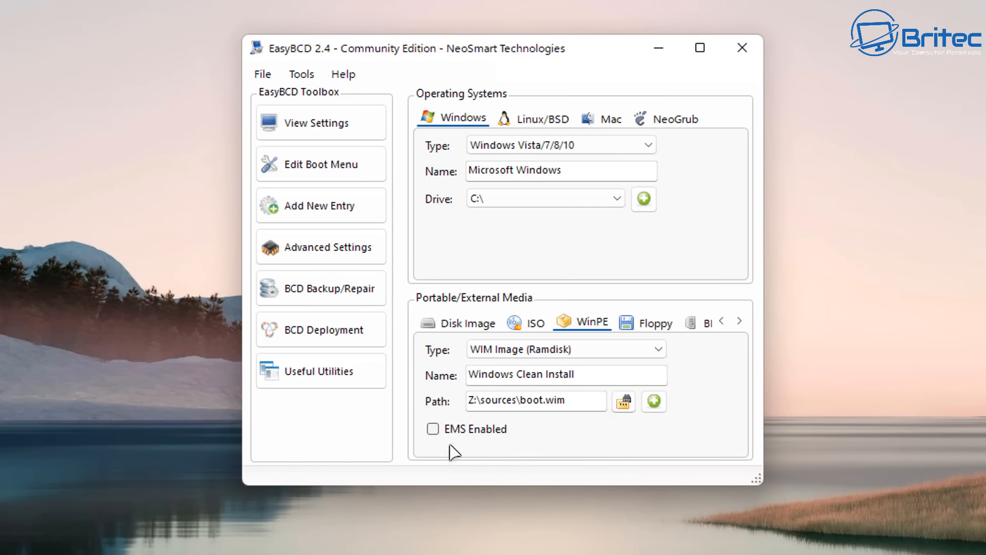
left_click(654, 402)
Close EasyBCD, declining the donation request, and restart the computer into the Windows Clean Install boot entry.
left_click(758, 46)
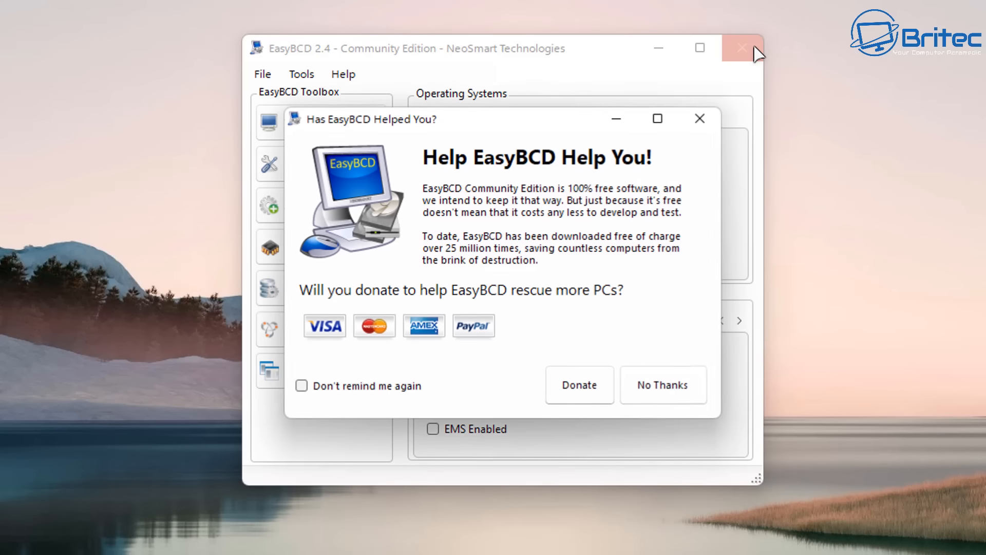
left_click(661, 387)
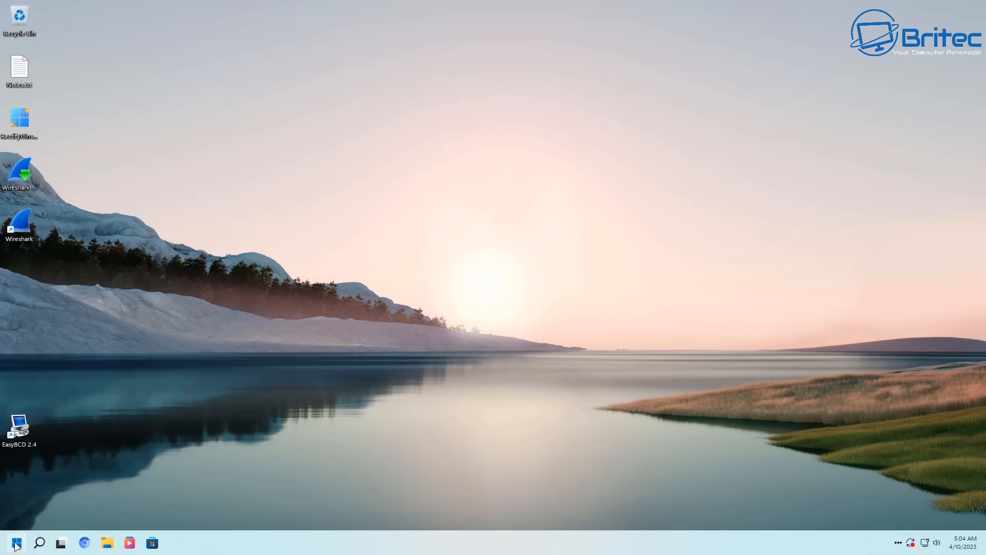
left_click(26, 539)
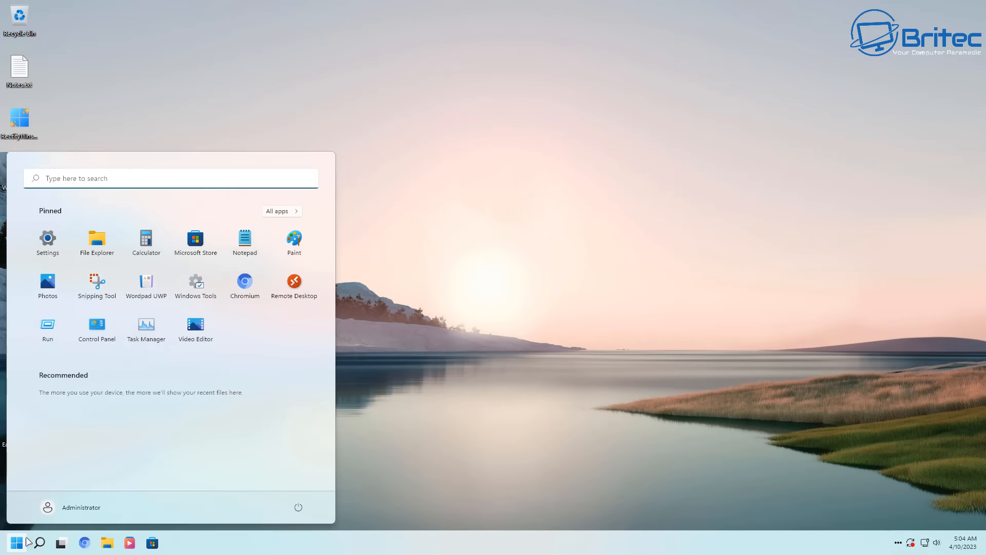
left_click(299, 505)
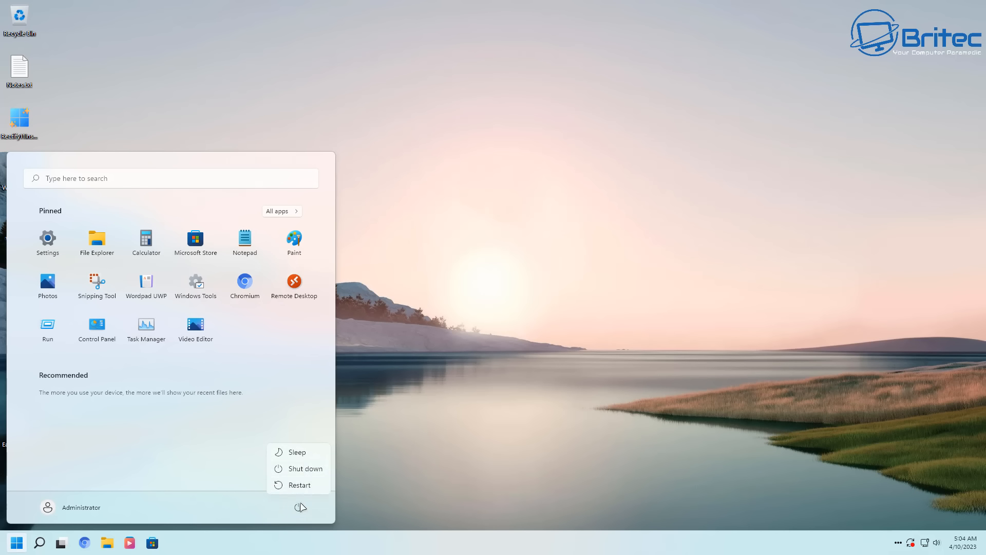
left_click(302, 485)
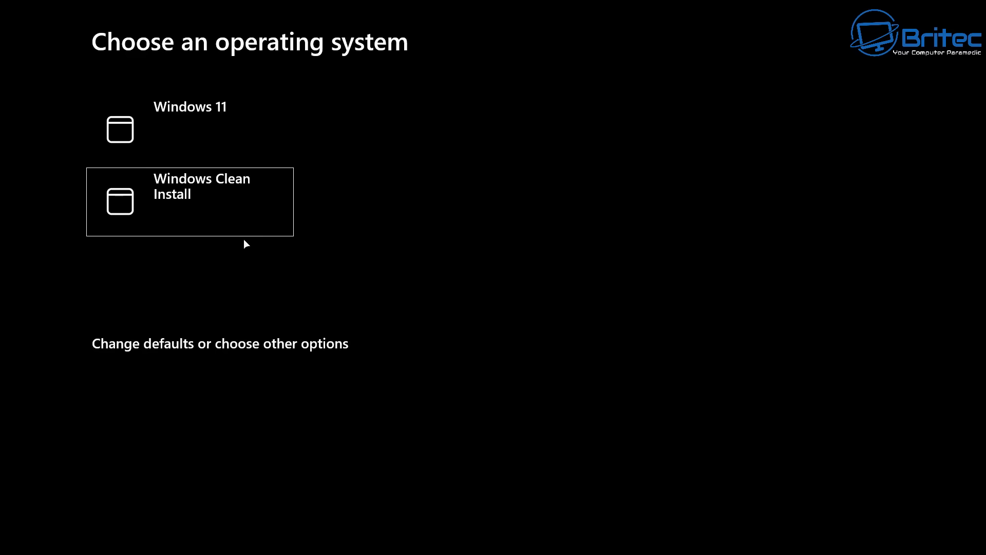
left_click(211, 208)
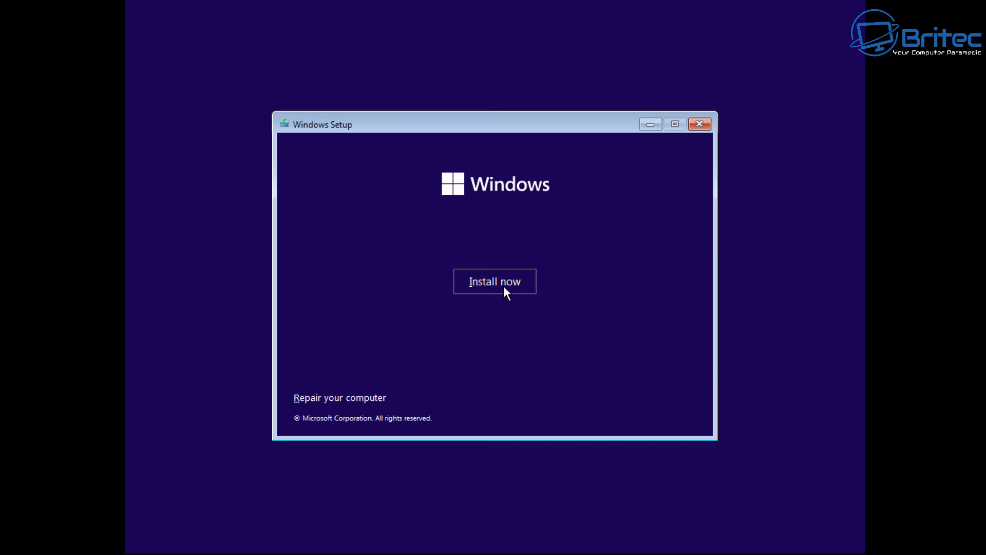
Start the Windows installation without a product key, choosing Windows 11 Pro, accepting the license terms and selecting the Custom install type.
left_click(503, 286)
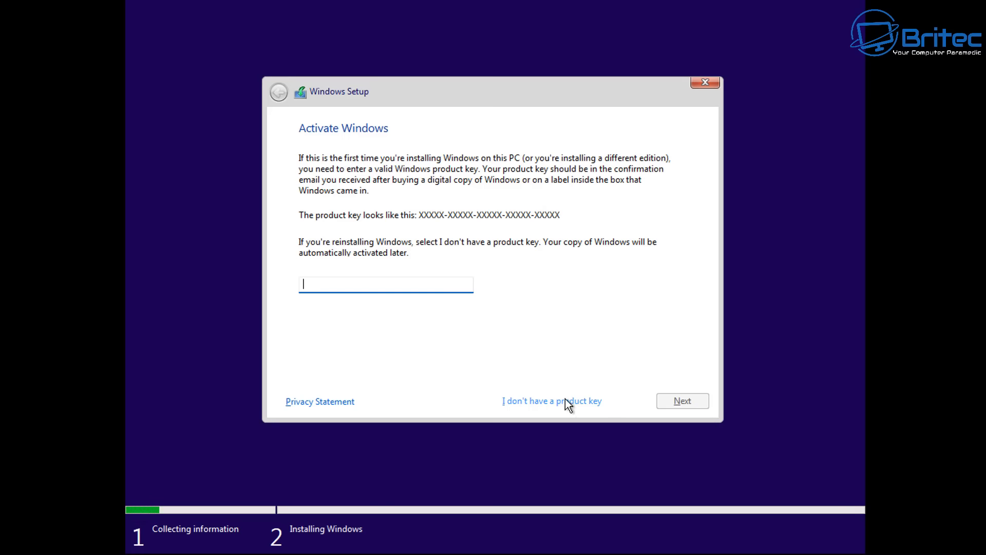
left_click(564, 399)
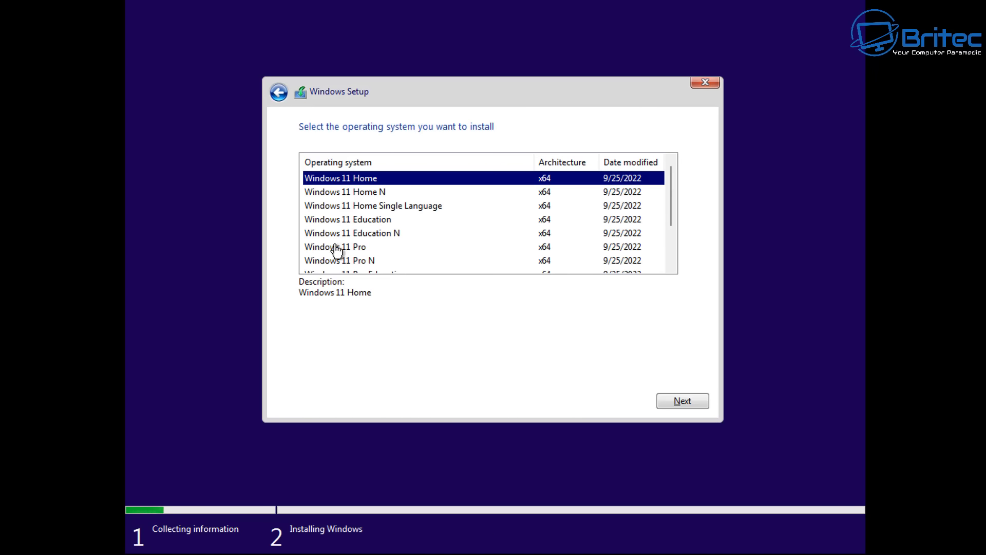
left_click(335, 247)
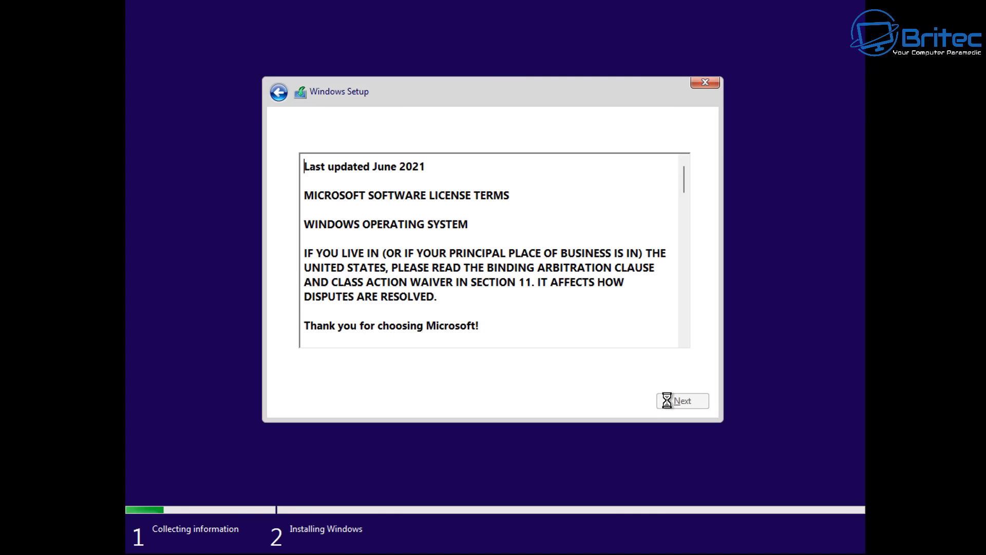
left_click(319, 379)
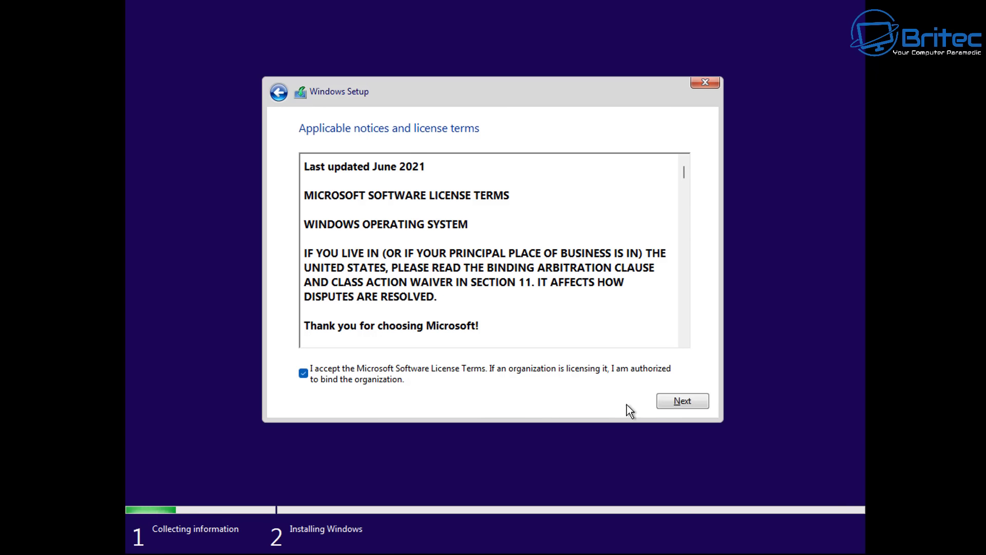
left_click(683, 400)
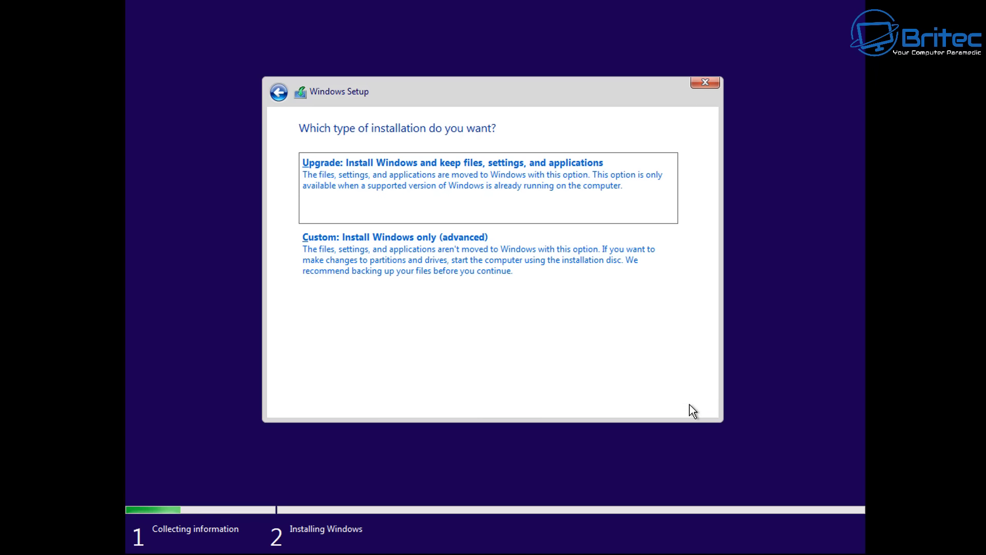
left_click(448, 286)
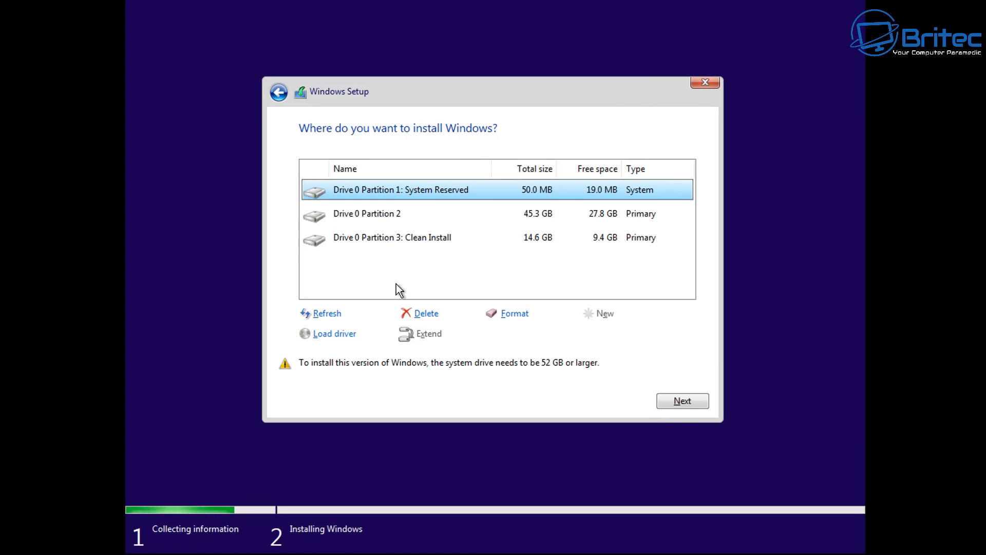
Delete Drive 0 Partition 2, the 45.3 GB primary partition, and confirm the data loss.
left_click(436, 245)
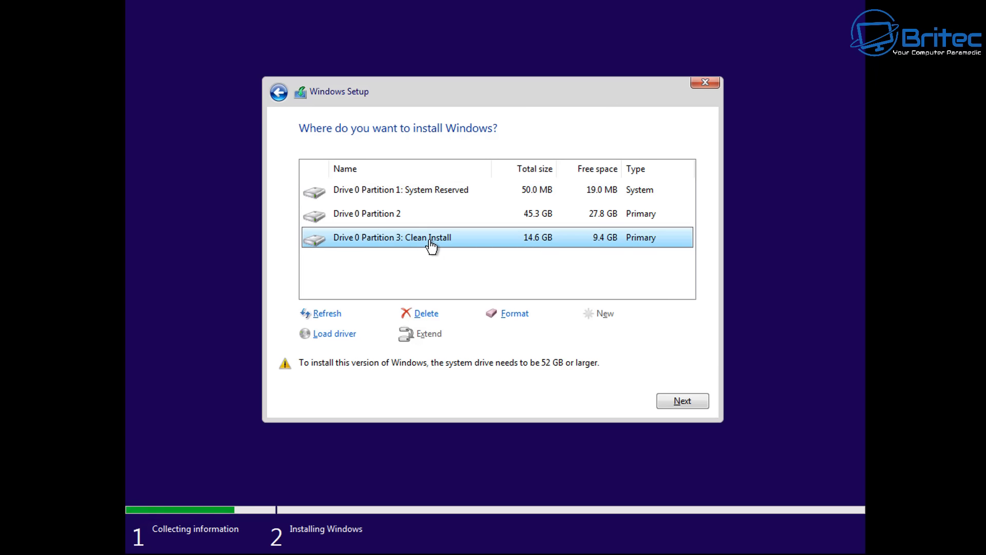
left_click(363, 214)
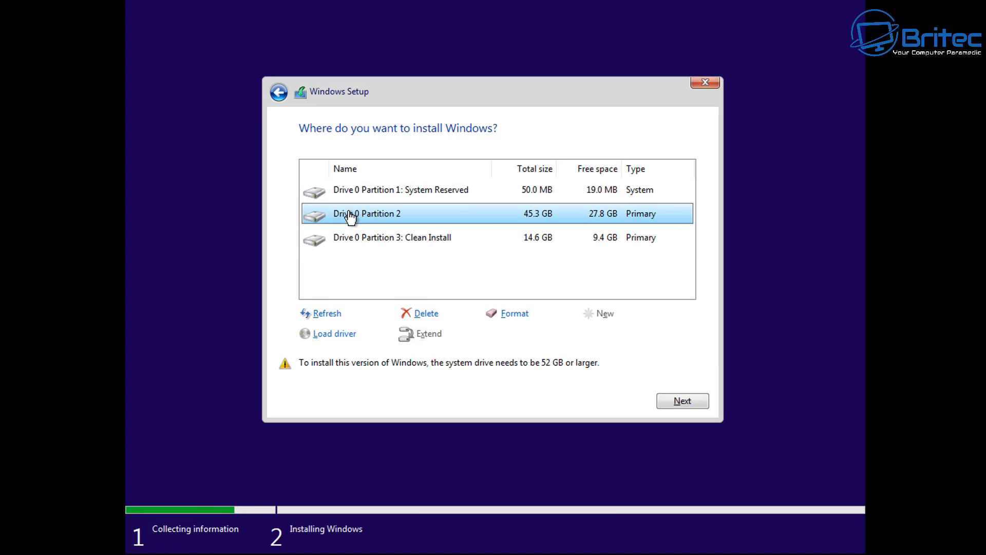
left_click(432, 314)
left_click(598, 332)
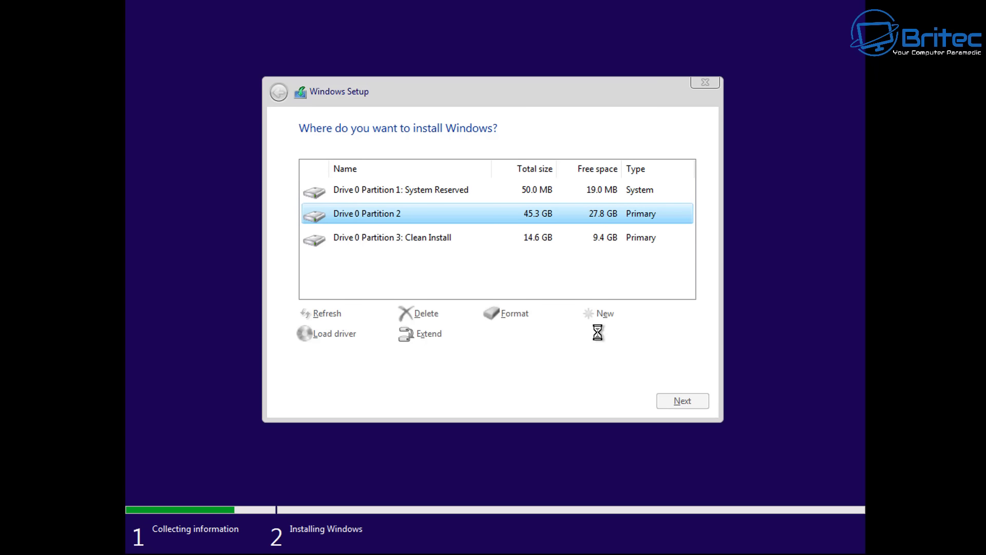
Delete the System Reserved partition and start installing Windows on the unallocated space of Drive 0.
left_click(413, 242)
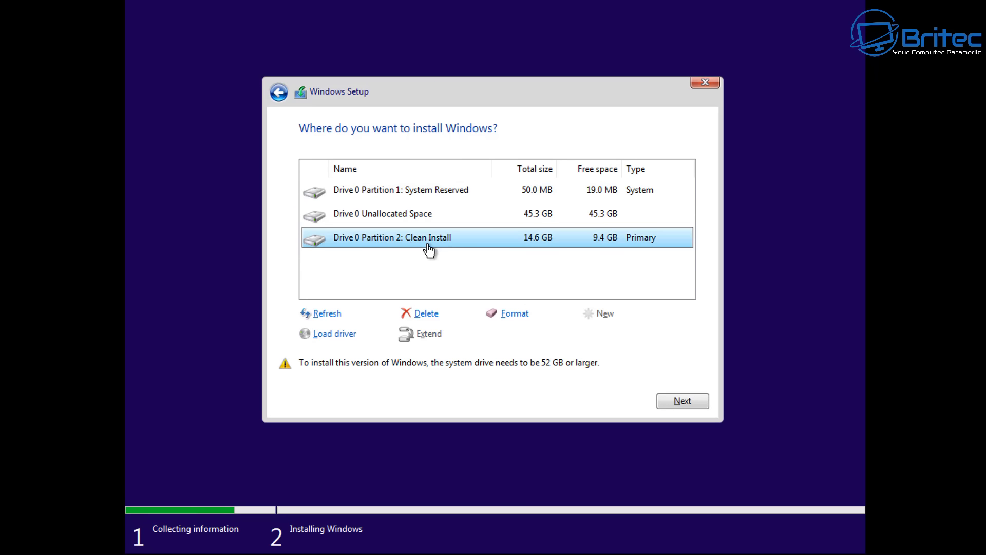
left_click(415, 191)
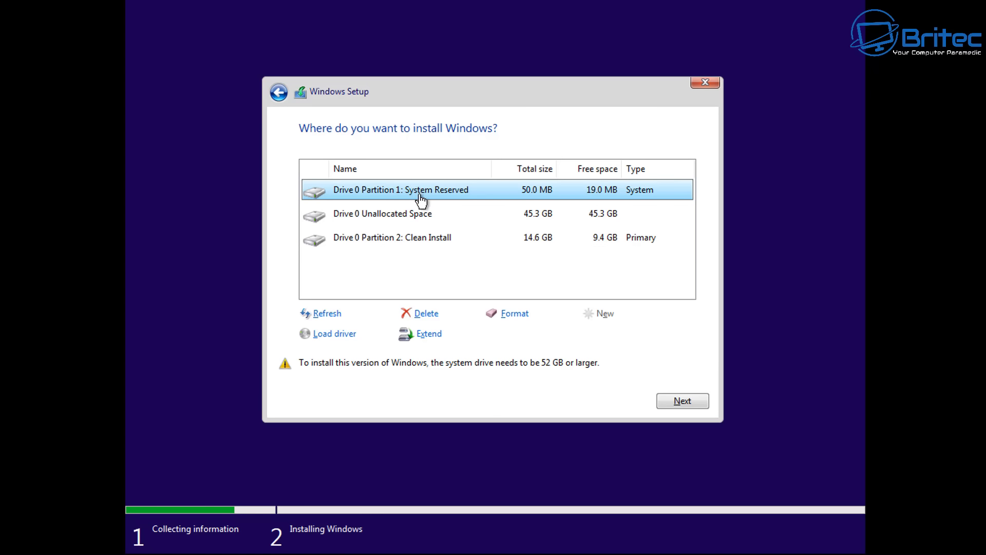
left_click(427, 314)
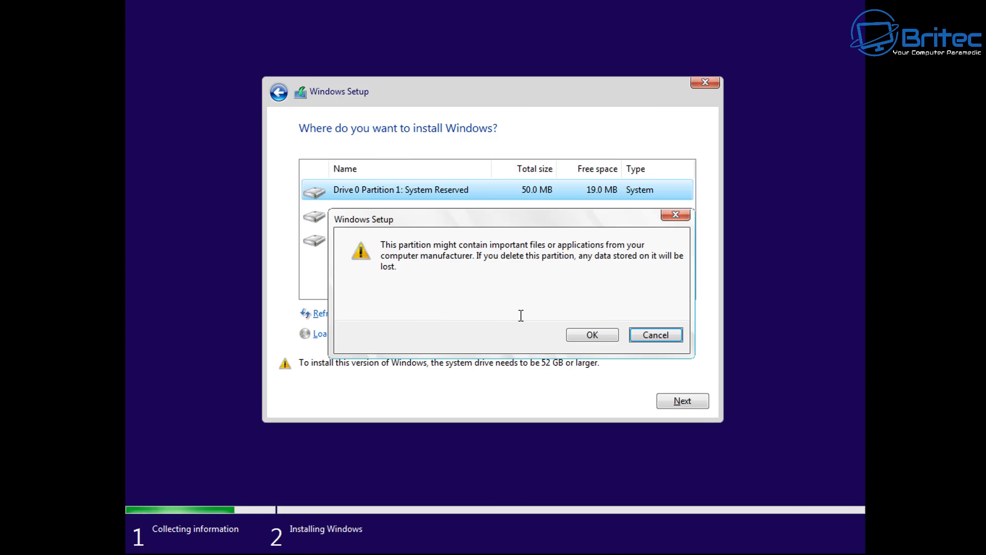
left_click(591, 341)
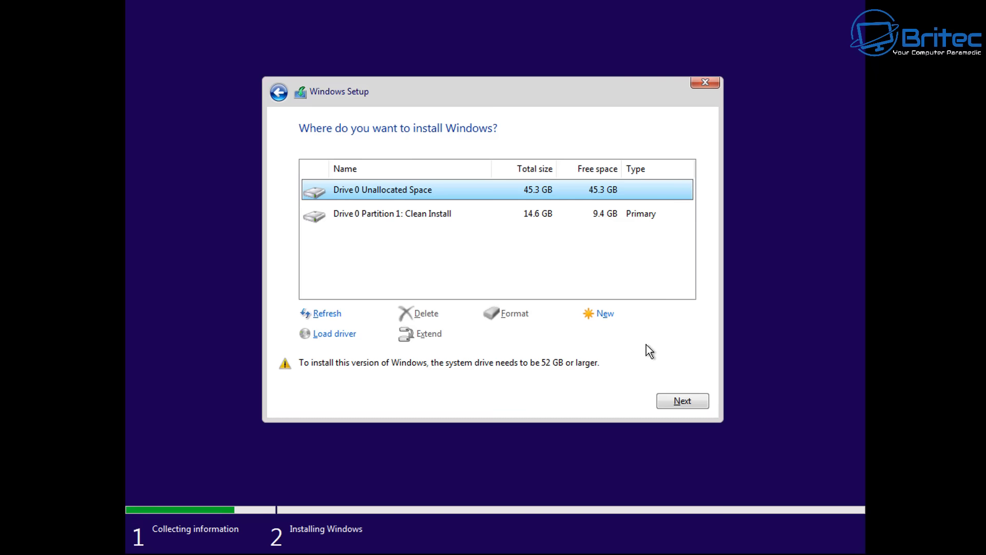
left_click(682, 402)
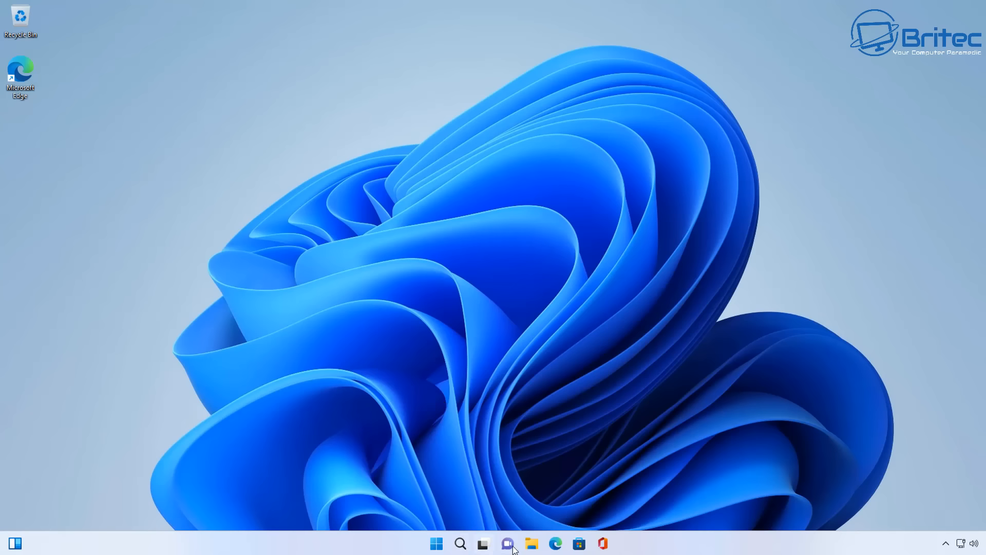
Check the drives listed under This PC in File Explorer on the new installation, and close the window.
left_click(532, 535)
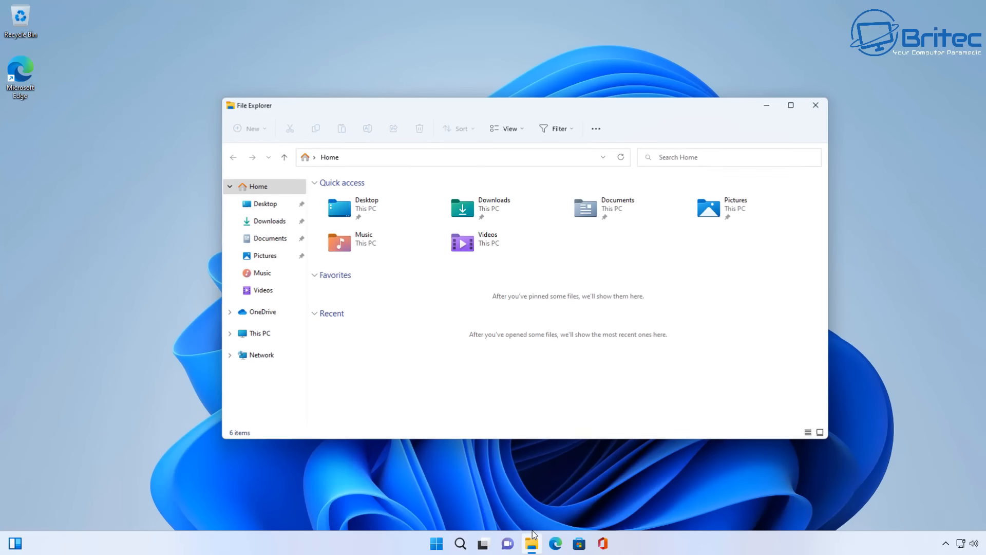
left_click(268, 335)
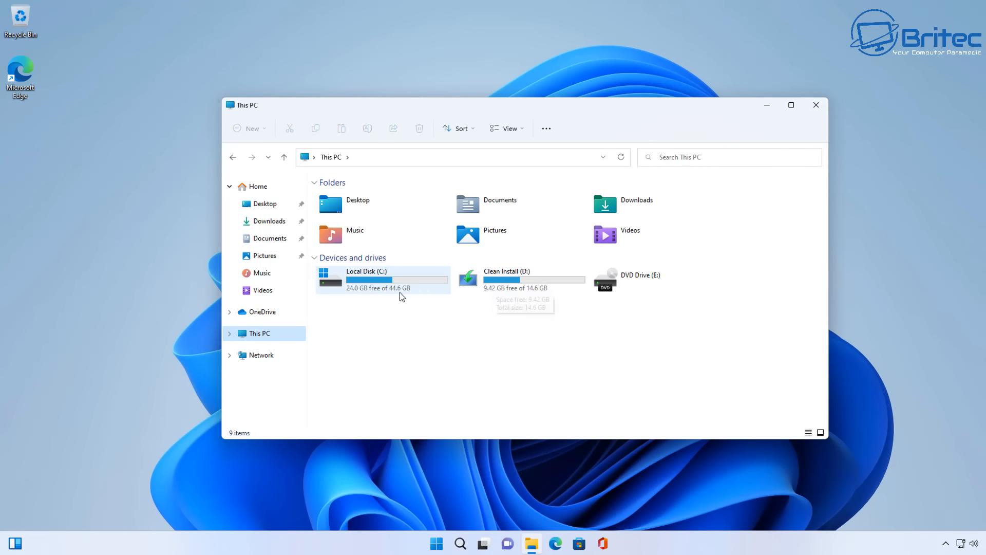
left_click(816, 106)
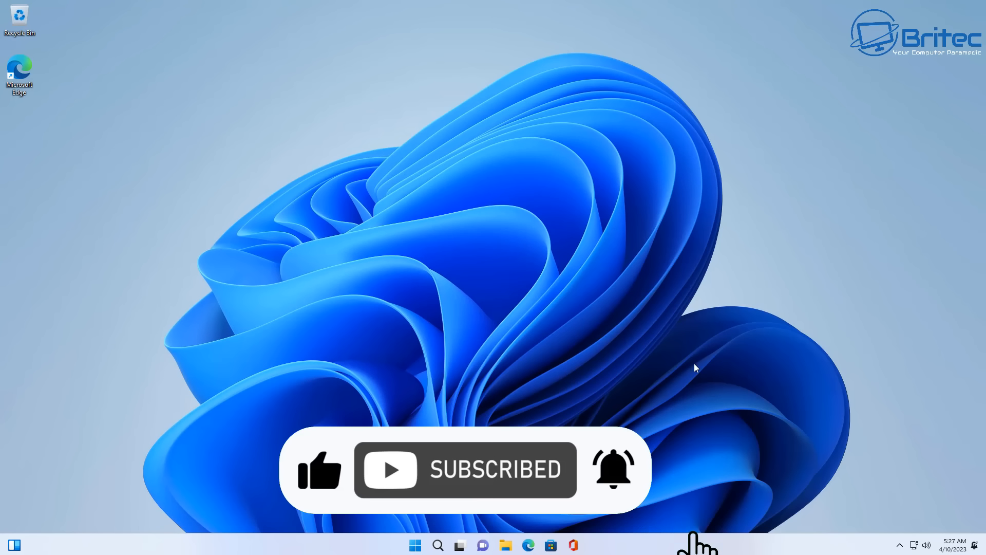